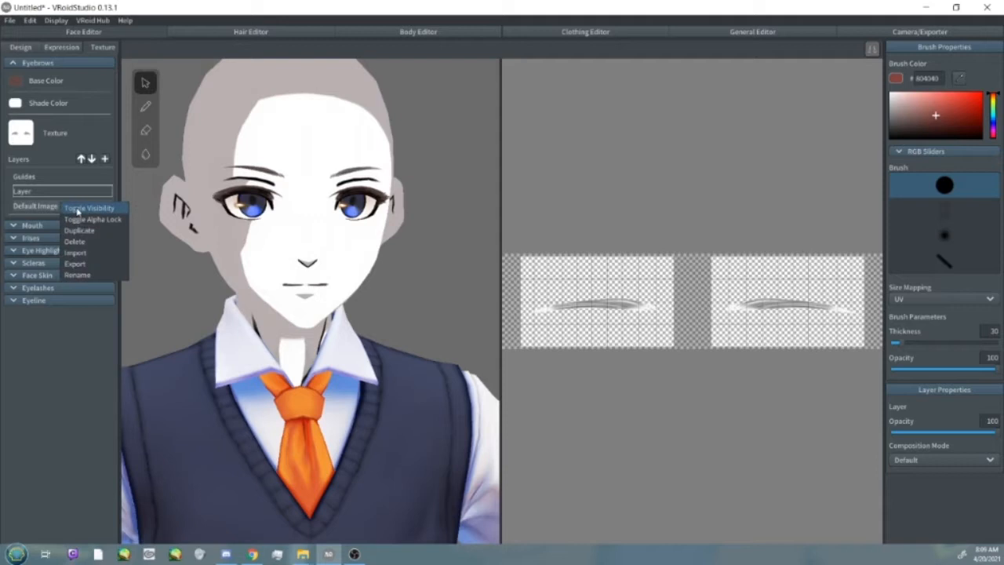
- Hide the default image layers of the eyebrows and eye highlights textures
{"action": "left_click", "coordinate": [78, 211]}
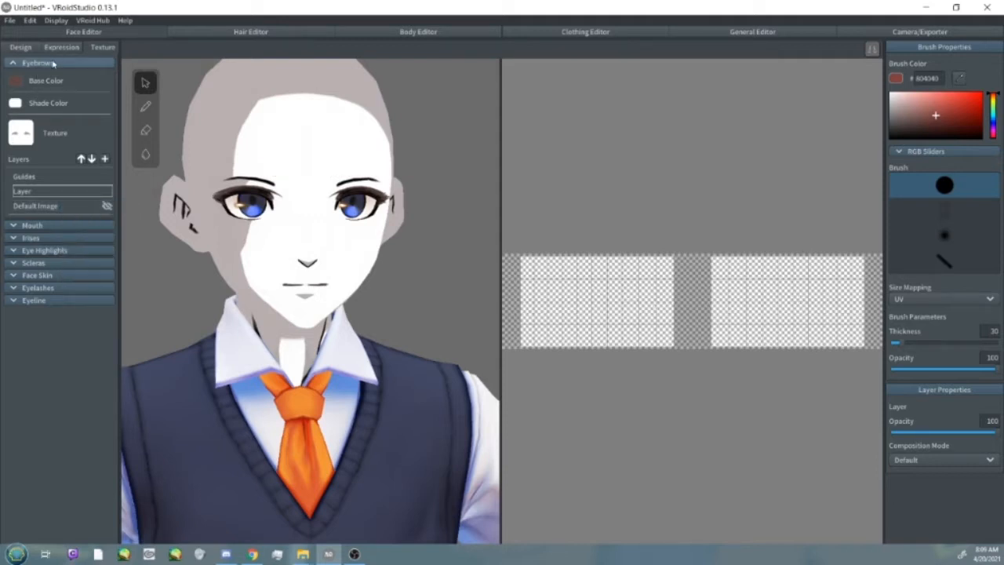
{"action": "left_click", "coordinate": [12, 63]}
{"action": "left_click", "coordinate": [12, 75]}
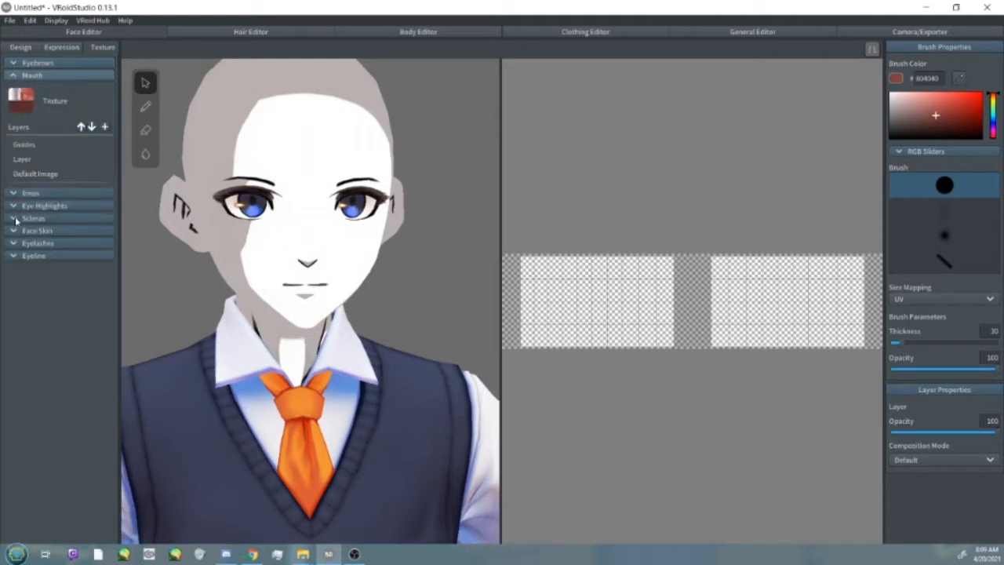
{"action": "left_click", "coordinate": [13, 193]}
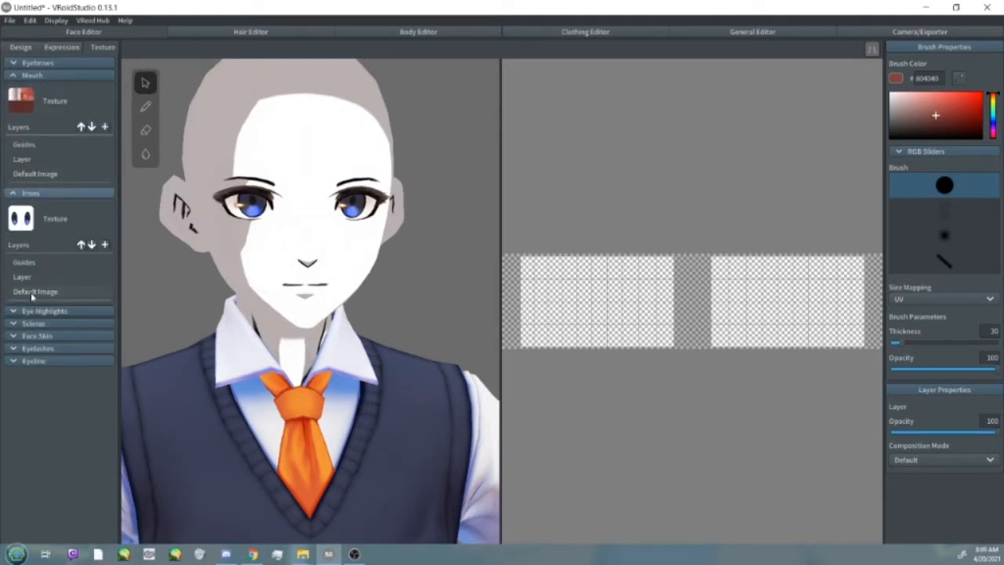
{"action": "left_click", "coordinate": [18, 311]}
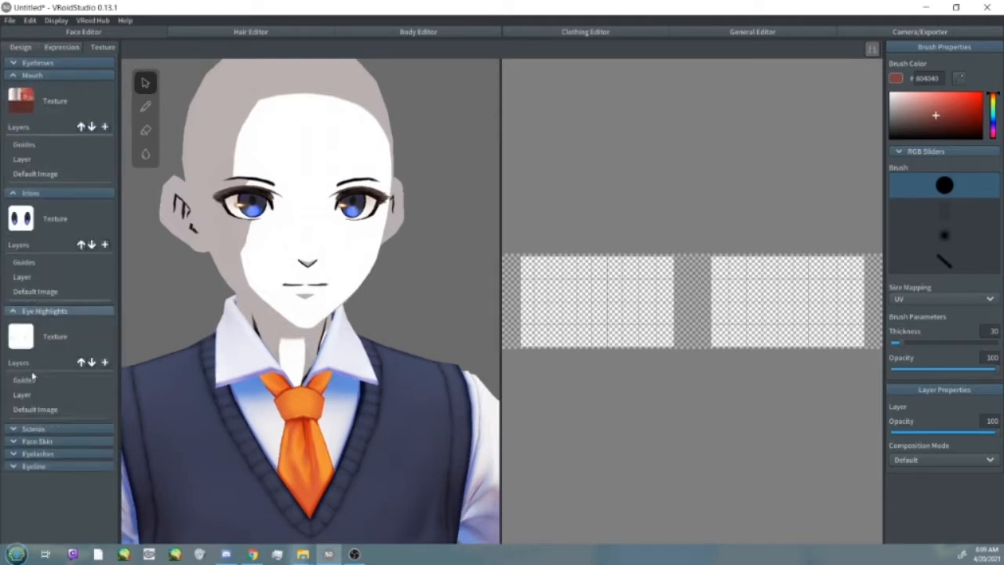
{"action": "left_click", "coordinate": [38, 396]}
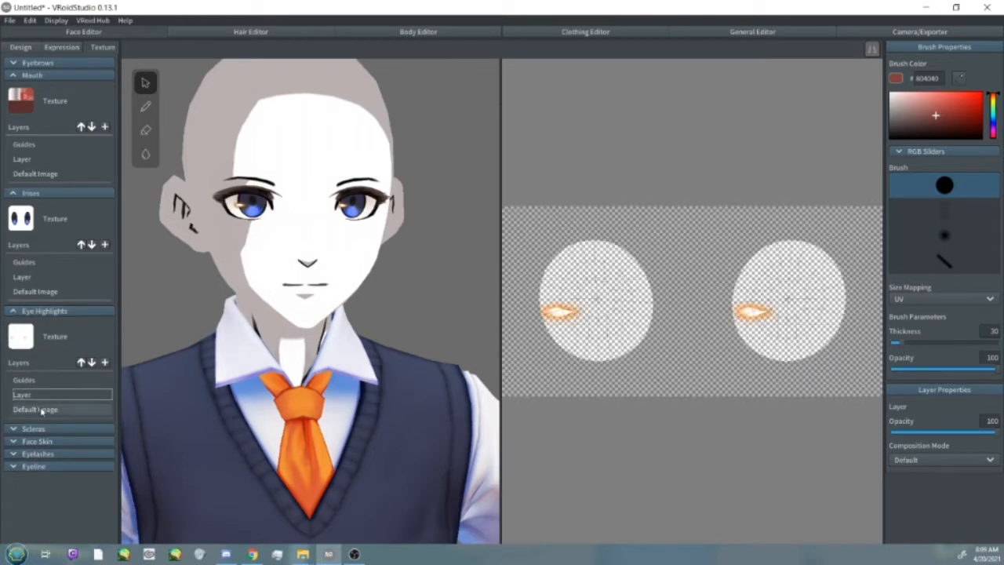
{"action": "right_click", "coordinate": [39, 398]}
{"action": "left_click", "coordinate": [58, 336]}
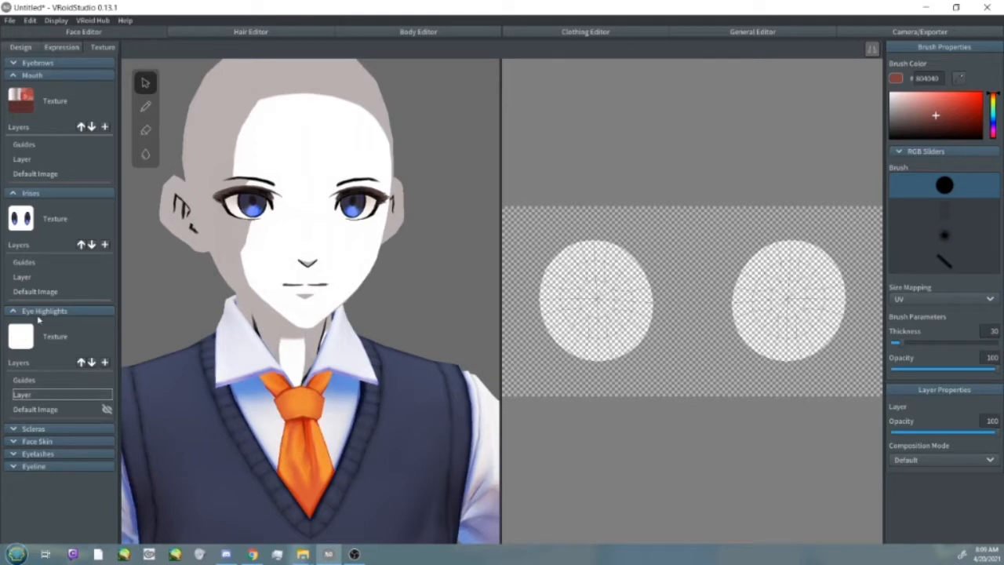
- Hide the default image layer of the eyelashes texture
{"action": "left_click", "coordinate": [23, 454]}
{"action": "scroll", "coordinate": [32, 471], "scroll_direction": "down", "scroll_amount": 2}
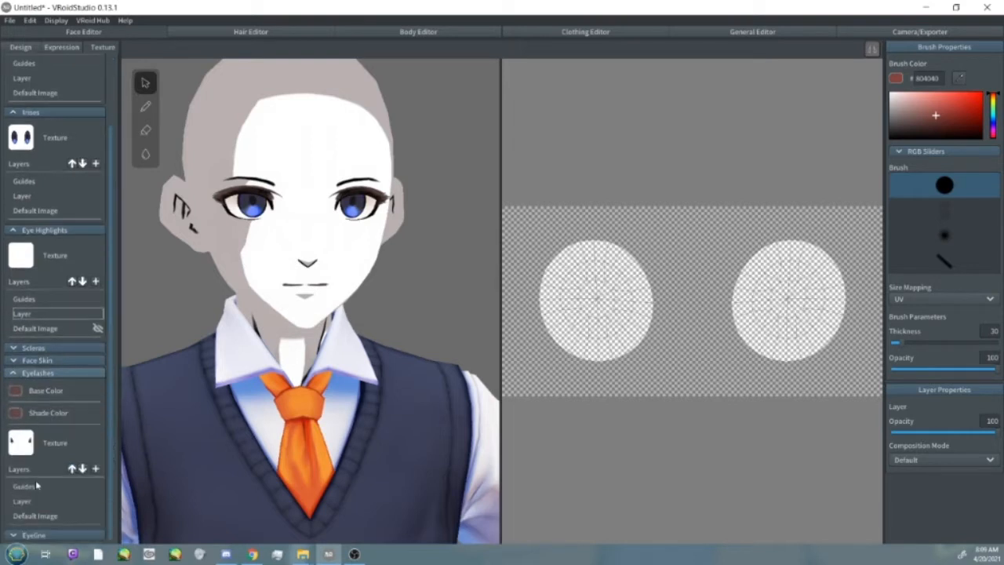
{"action": "left_click", "coordinate": [41, 516]}
{"action": "right_click", "coordinate": [45, 516]}
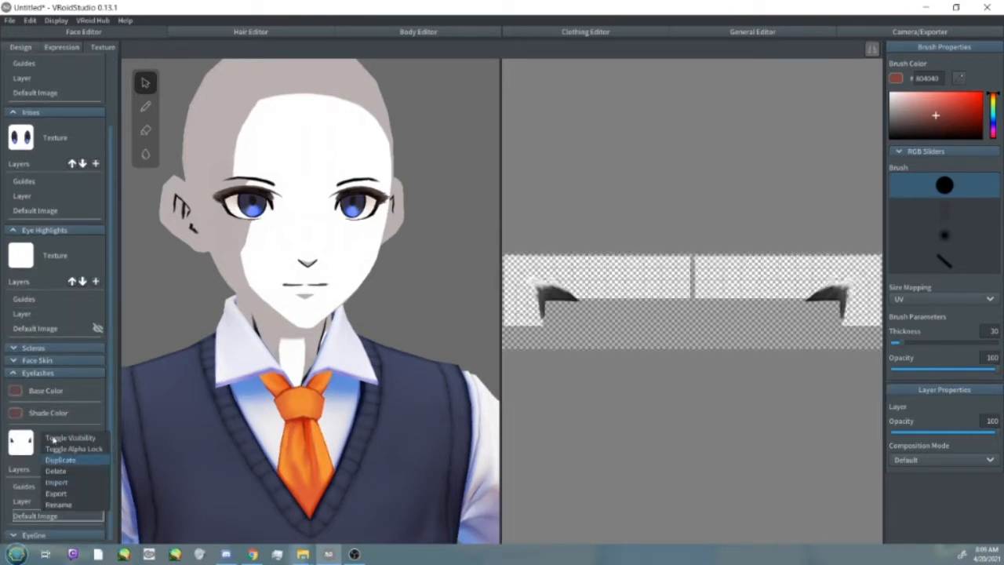
{"action": "left_click", "coordinate": [53, 440]}
{"action": "left_click", "coordinate": [17, 374]}
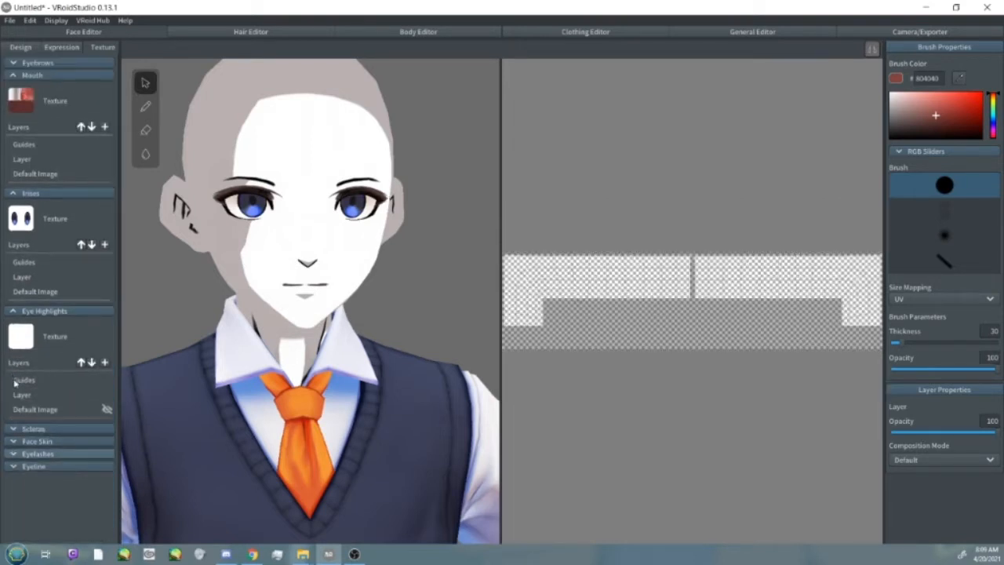
- Hide the default image layer of the eyeline texture and check the face without it
{"action": "left_click", "coordinate": [23, 466]}
{"action": "scroll", "coordinate": [25, 478], "scroll_direction": "down", "scroll_amount": 2}
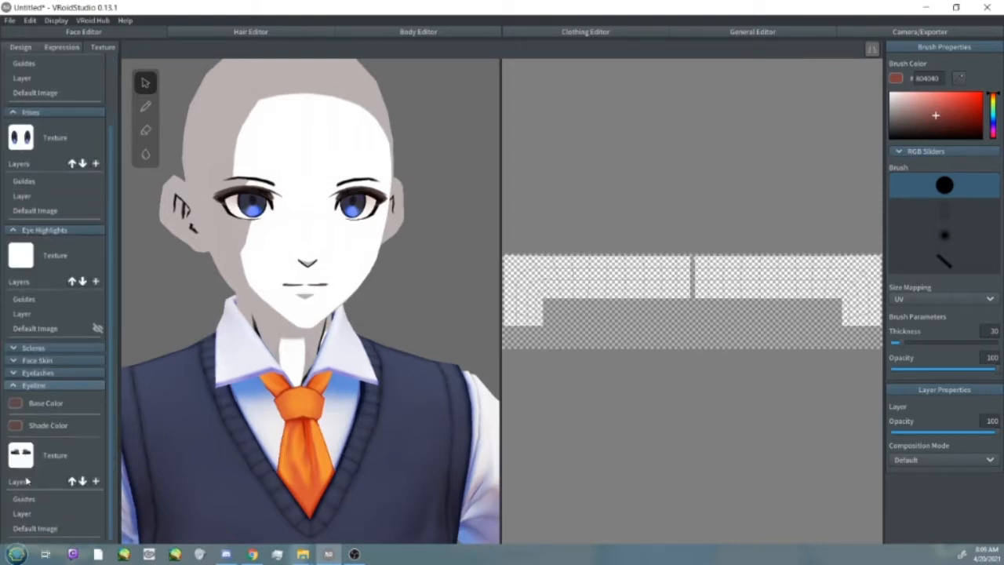
{"action": "right_click", "coordinate": [66, 528]}
{"action": "left_click", "coordinate": [95, 457]}
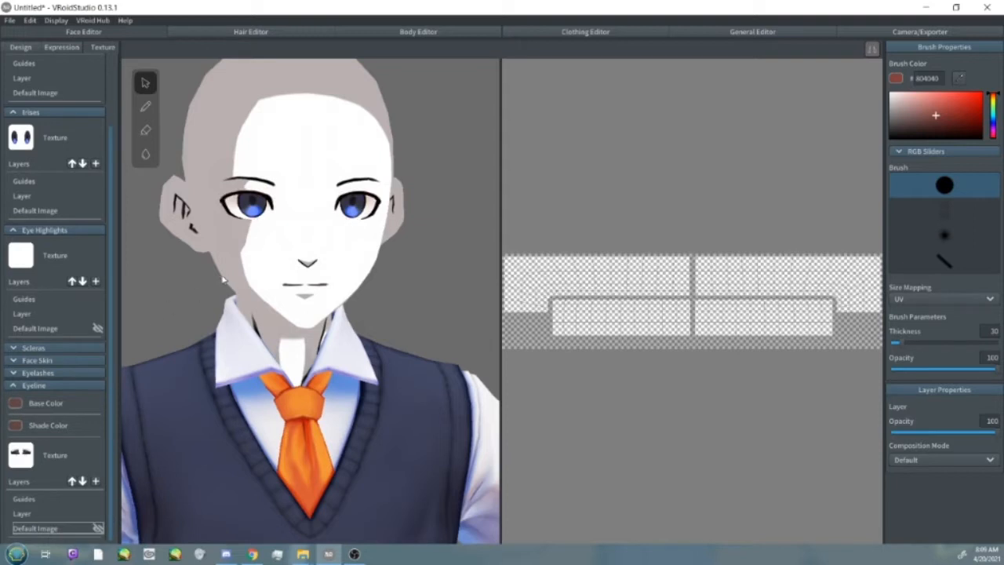
{"action": "right_click_drag", "start_coordinate": [222, 278], "coordinate": [220, 274]}
{"action": "middle_click_drag", "start_coordinate": [239, 258], "coordinate": [298, 307]}
{"action": "scroll", "coordinate": [262, 295], "scroll_direction": "up", "scroll_amount": 3}
{"action": "scroll", "coordinate": [296, 314], "scroll_direction": "up", "scroll_amount": 1}
{"action": "scroll", "coordinate": [298, 307], "scroll_direction": "down", "scroll_amount": 4}
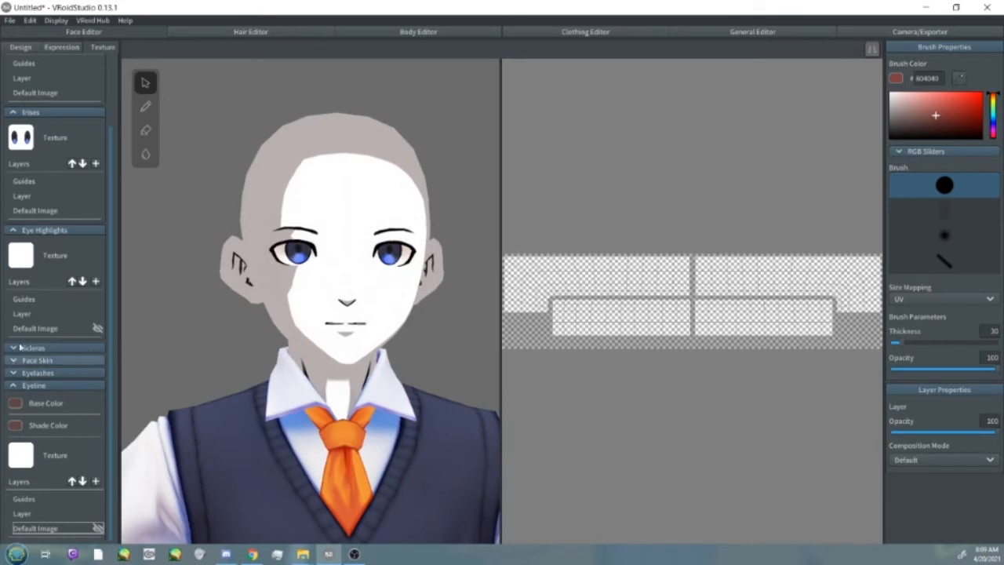
- Import the black iris image with white highlights into the irises' empty layer
{"action": "left_click", "coordinate": [22, 196]}
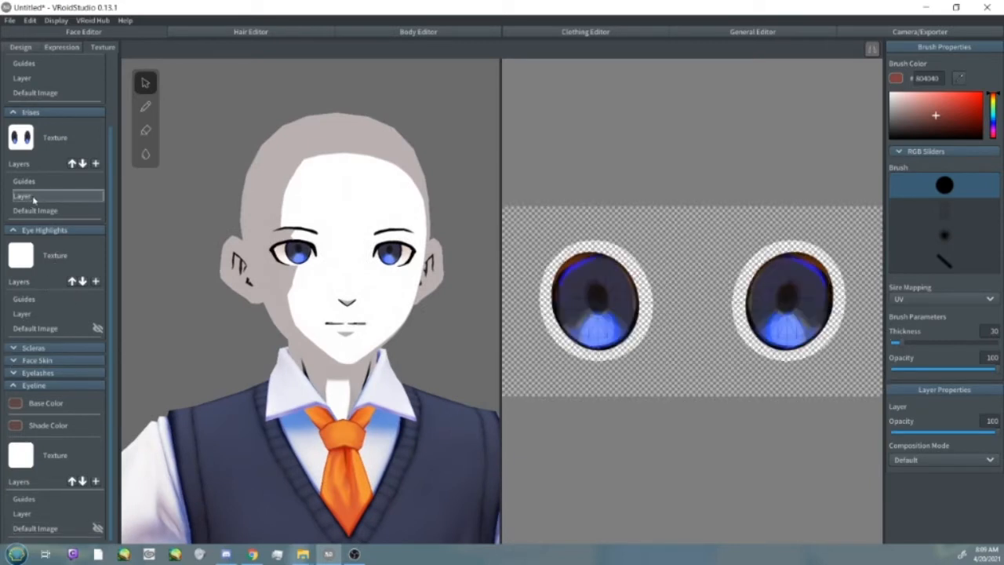
{"action": "right_click", "coordinate": [32, 197]}
{"action": "left_click", "coordinate": [177, 238]}
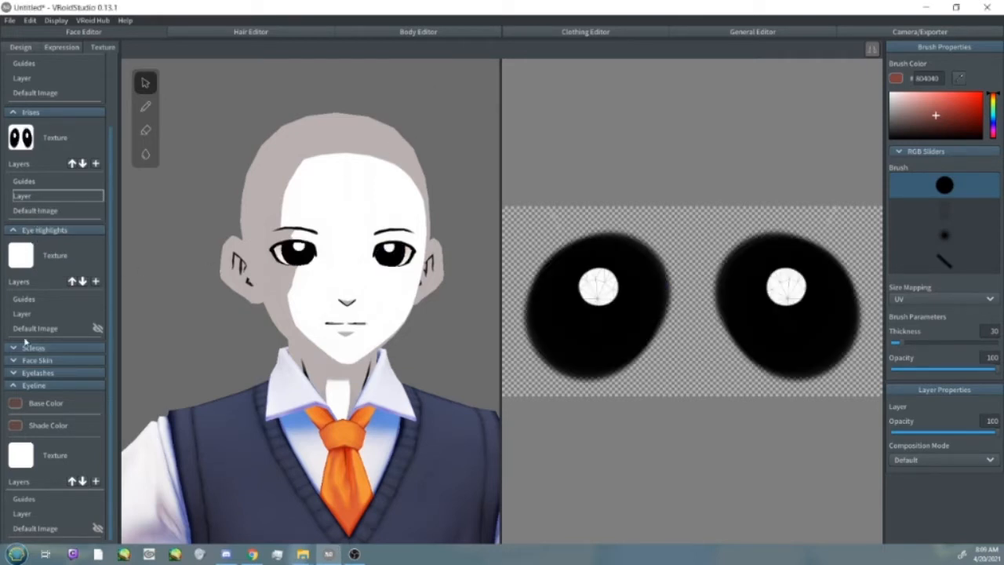
- Import the white sclera image with a shaded upper edge into the scleras' empty layer
{"action": "scroll", "coordinate": [26, 343], "scroll_direction": "up", "scroll_amount": 2}
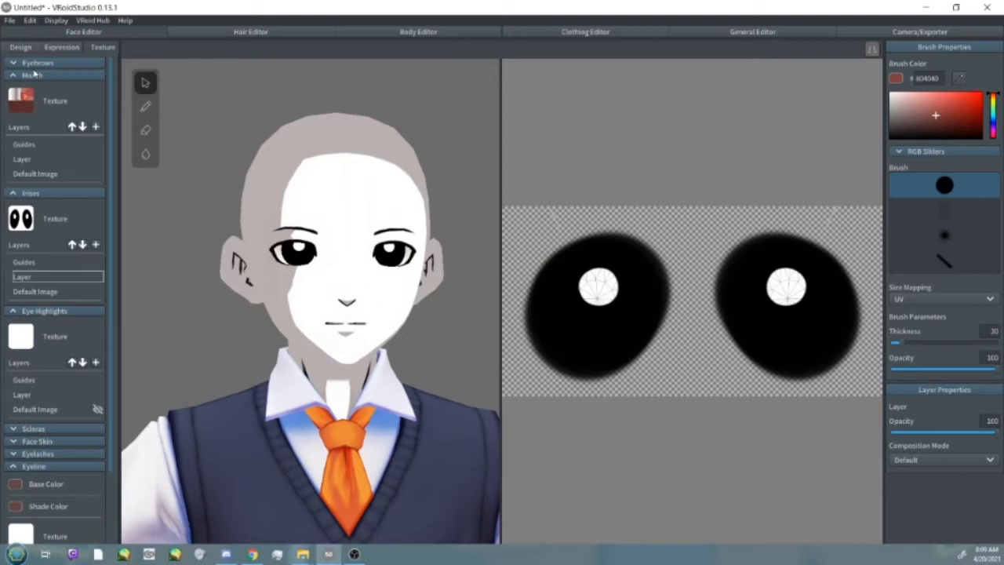
{"action": "scroll", "coordinate": [15, 342], "scroll_direction": "down", "scroll_amount": 2}
{"action": "left_click", "coordinate": [13, 347]}
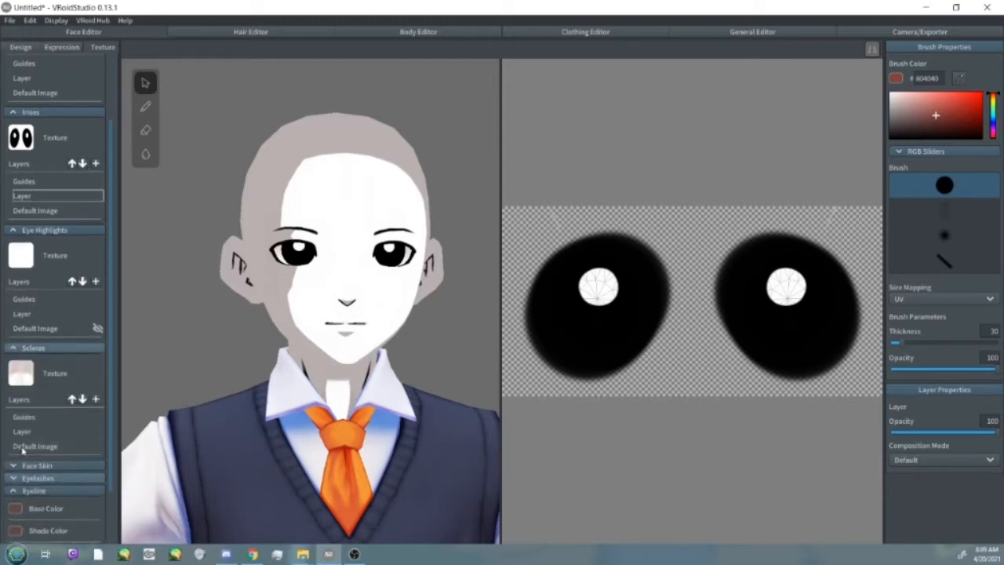
{"action": "left_click", "coordinate": [43, 433]}
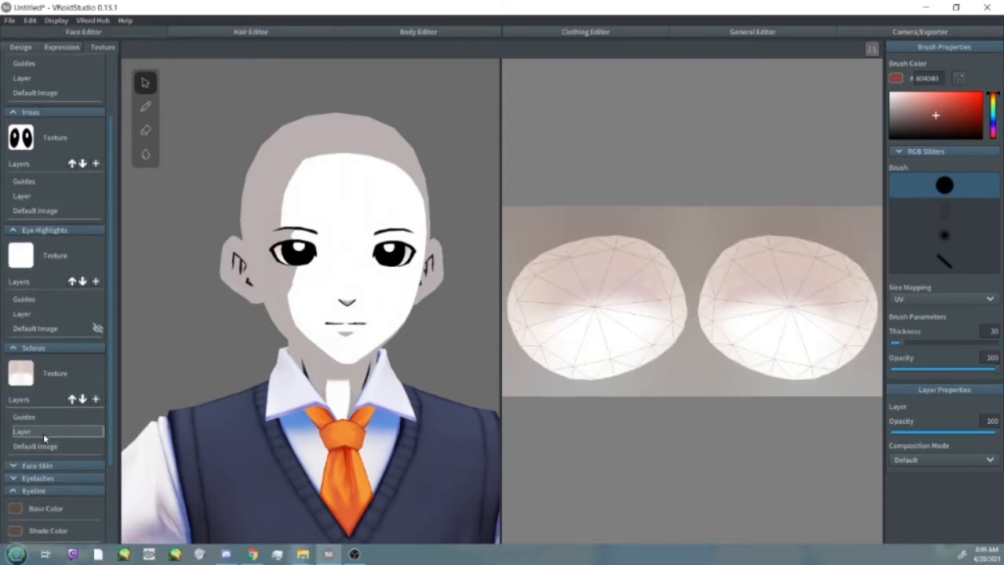
{"action": "right_click", "coordinate": [43, 433]}
{"action": "left_click", "coordinate": [63, 412]}
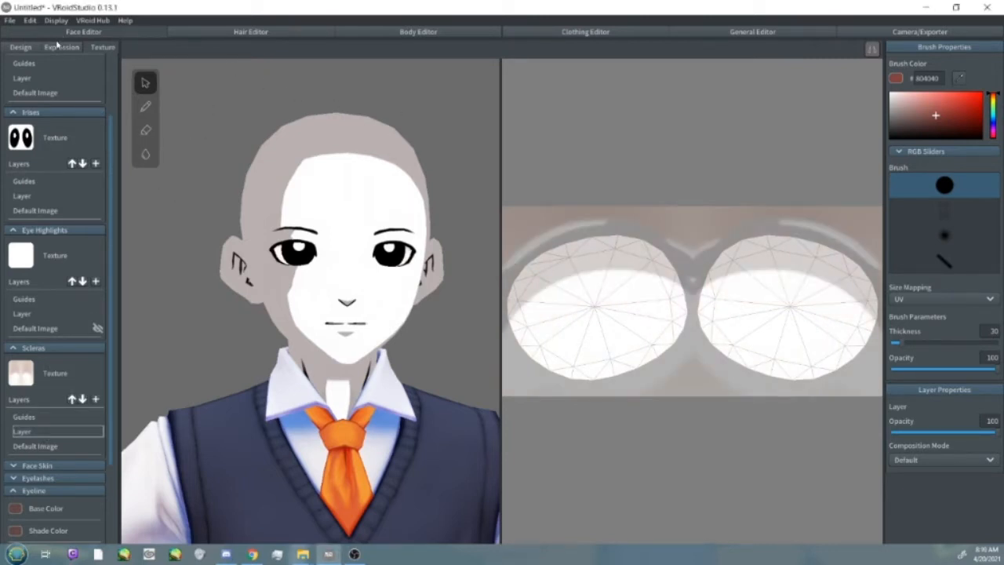
- Lower the eyes in the face design by setting Eye Position (Downward) to 1.00
{"action": "left_click", "coordinate": [20, 47]}
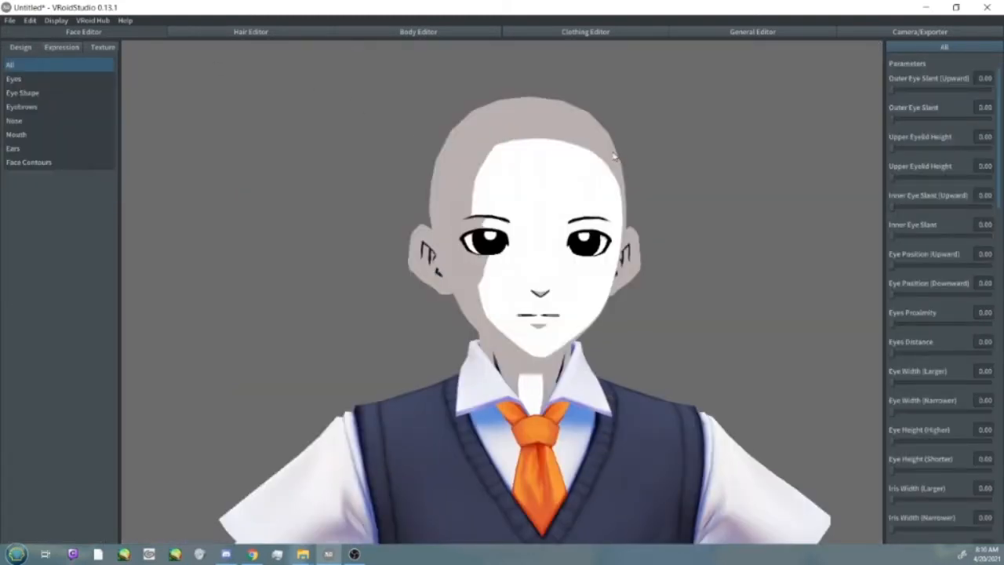
{"action": "right_click_drag", "start_coordinate": [615, 156], "coordinate": [637, 174]}
{"action": "scroll", "coordinate": [681, 202], "scroll_direction": "up", "scroll_amount": 3}
{"action": "middle_click_drag", "start_coordinate": [681, 201], "coordinate": [674, 211]}
{"action": "right_click_drag", "start_coordinate": [665, 210], "coordinate": [671, 210]}
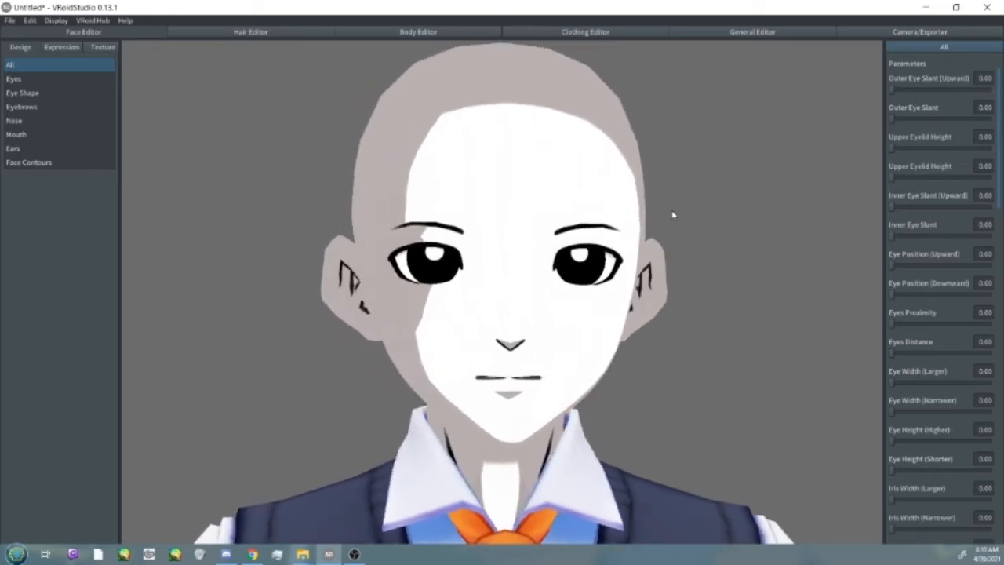
{"action": "left_click", "coordinate": [66, 93]}
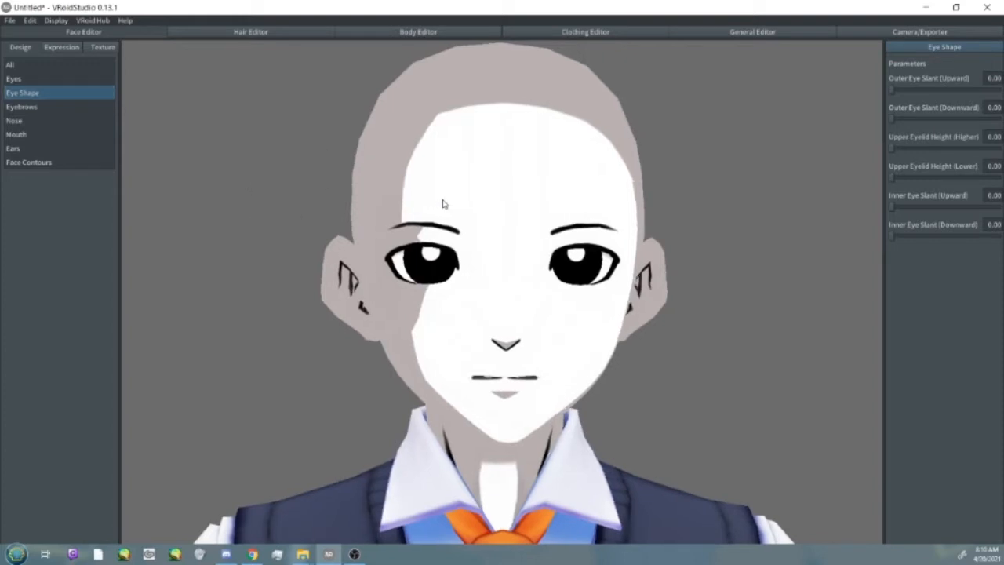
{"action": "left_click", "coordinate": [49, 79]}
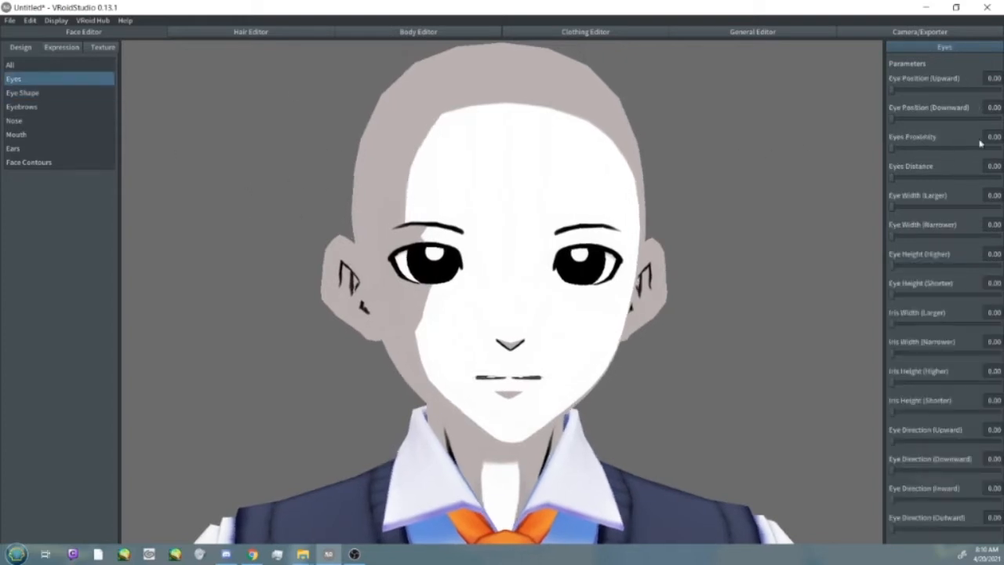
{"action": "left_click_drag", "start_coordinate": [915, 120], "coordinate": [992, 131]}
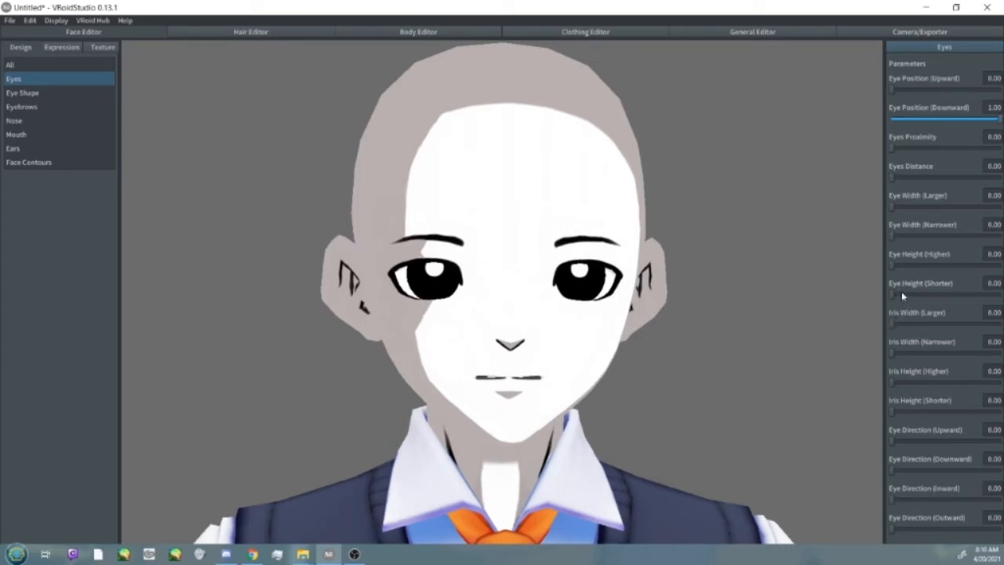
- Shrink the eyes and irises with Eye Height (Shorter) 0.59, Iris Height (Shorter) 1.00 and Iris Width (Narrower) 0.95
{"action": "left_click_drag", "start_coordinate": [903, 295], "coordinate": [955, 295]}
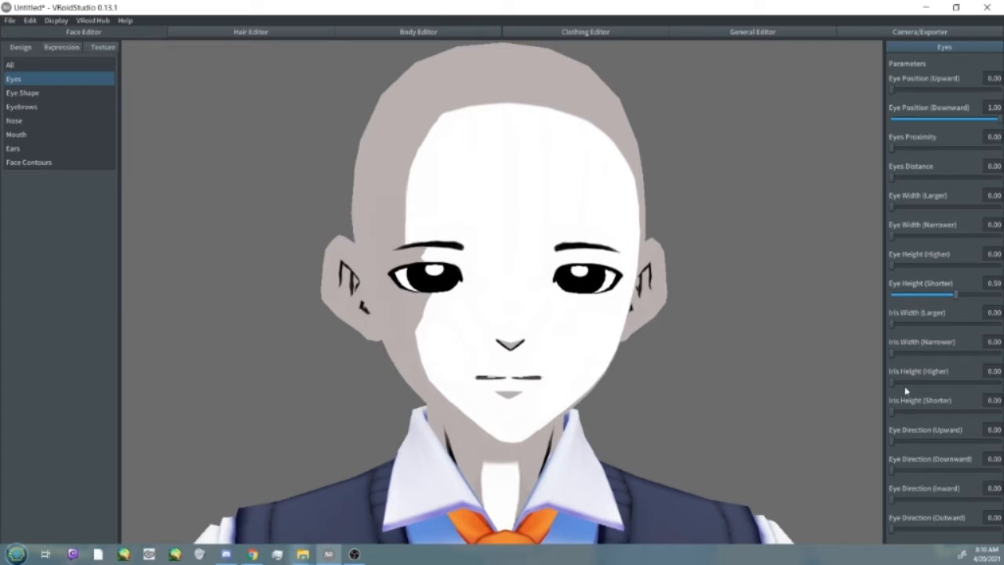
{"action": "left_click_drag", "start_coordinate": [897, 419], "coordinate": [1000, 416]}
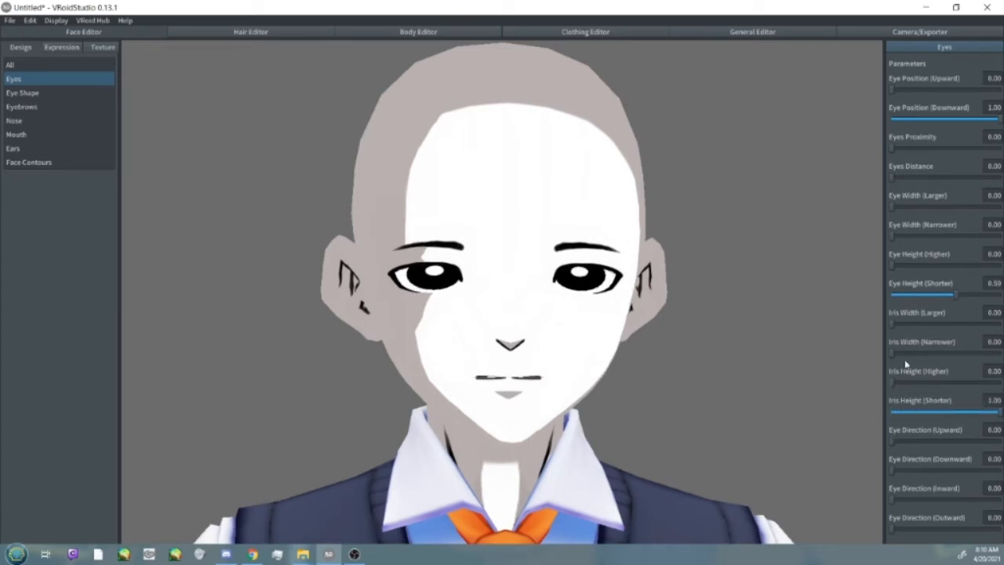
{"action": "left_click_drag", "start_coordinate": [894, 354], "coordinate": [992, 355]}
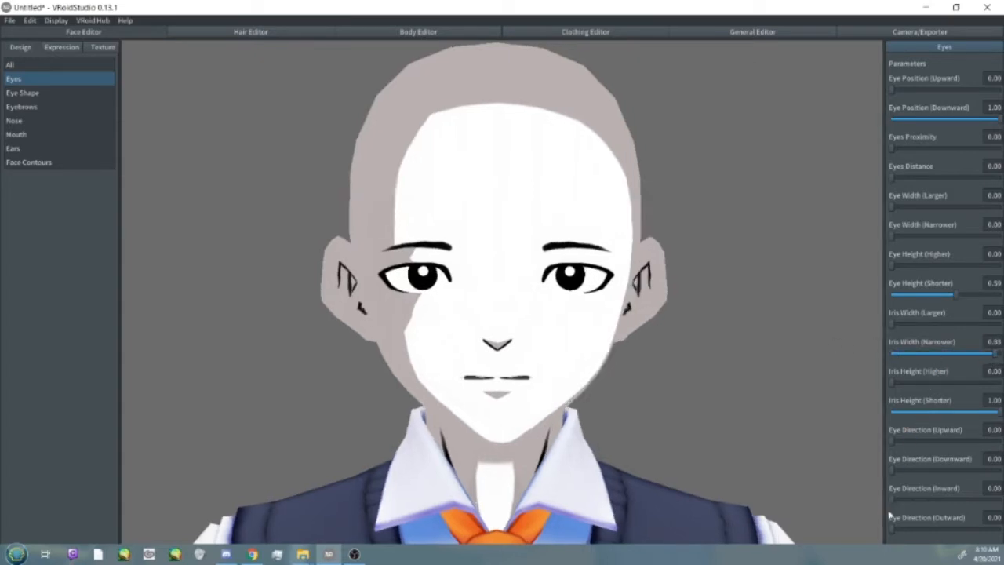
- Adjust the gaze with Eye Direction (Inward) at 0.33 and Eye Direction (Downward) at 0.21
{"action": "left_click_drag", "start_coordinate": [897, 499], "coordinate": [929, 503]}
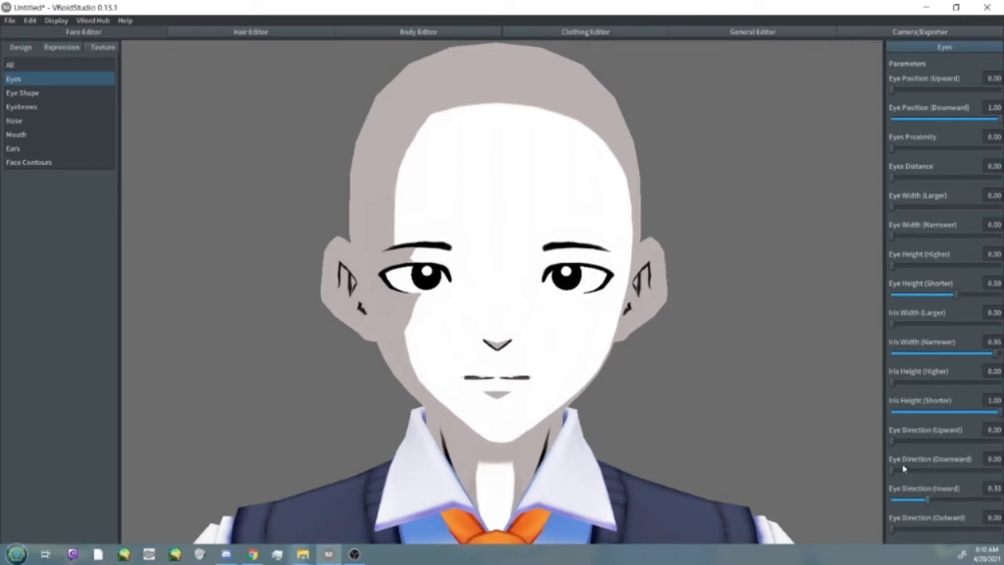
{"action": "left_click_drag", "start_coordinate": [901, 470], "coordinate": [924, 475]}
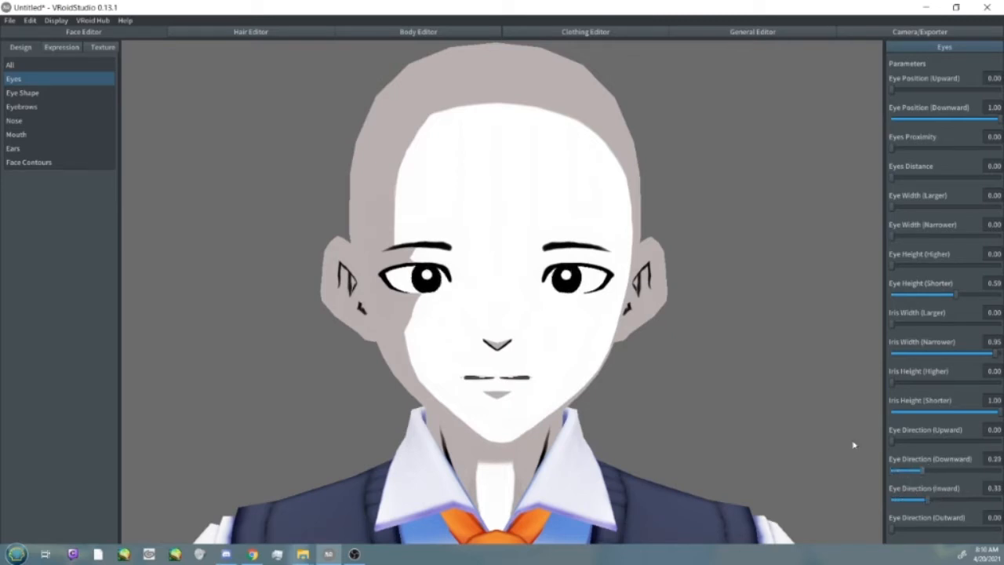
{"action": "left_click", "coordinate": [913, 472]}
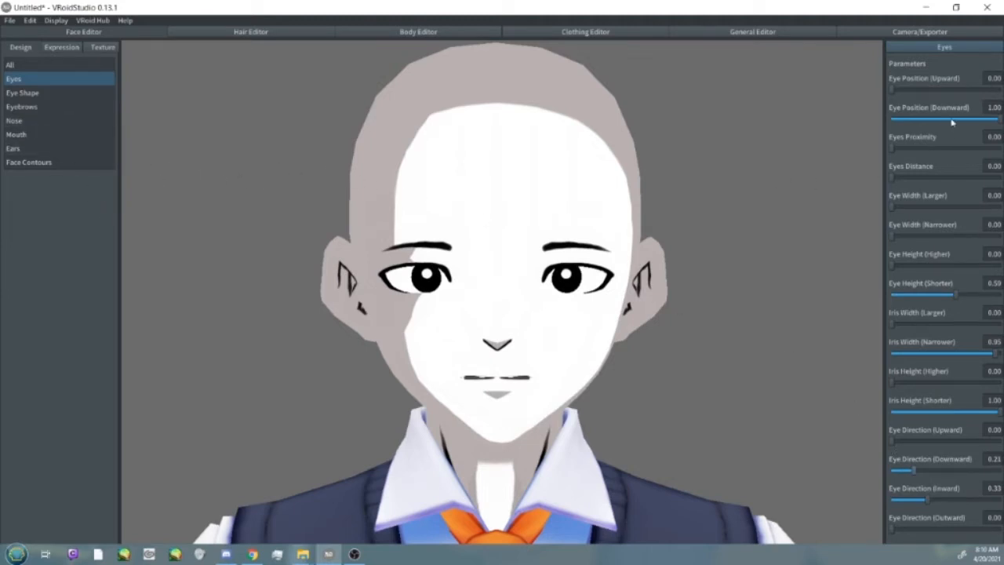
- Add a new layer to the face skin texture
{"action": "left_click", "coordinate": [102, 48]}
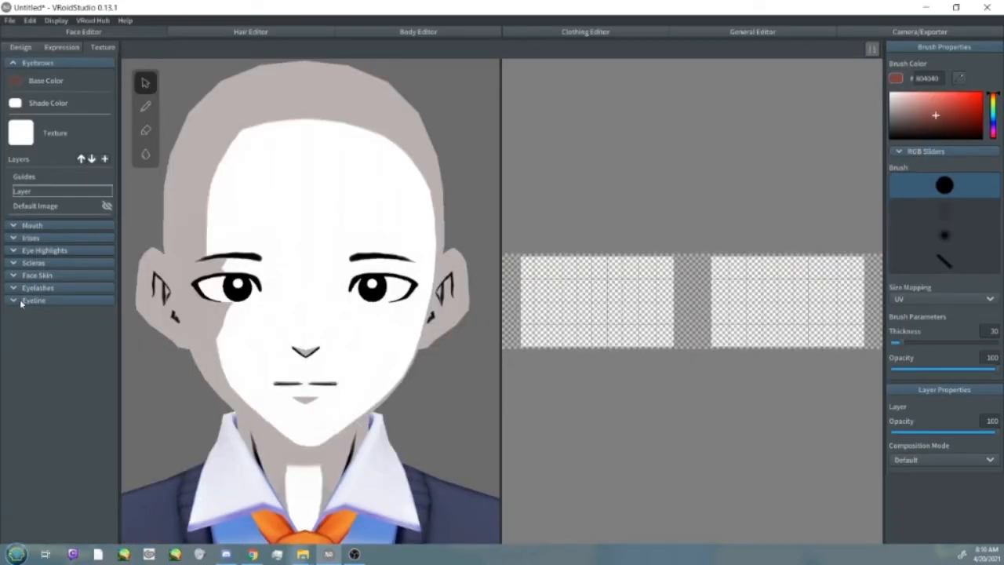
{"action": "left_click", "coordinate": [14, 278]}
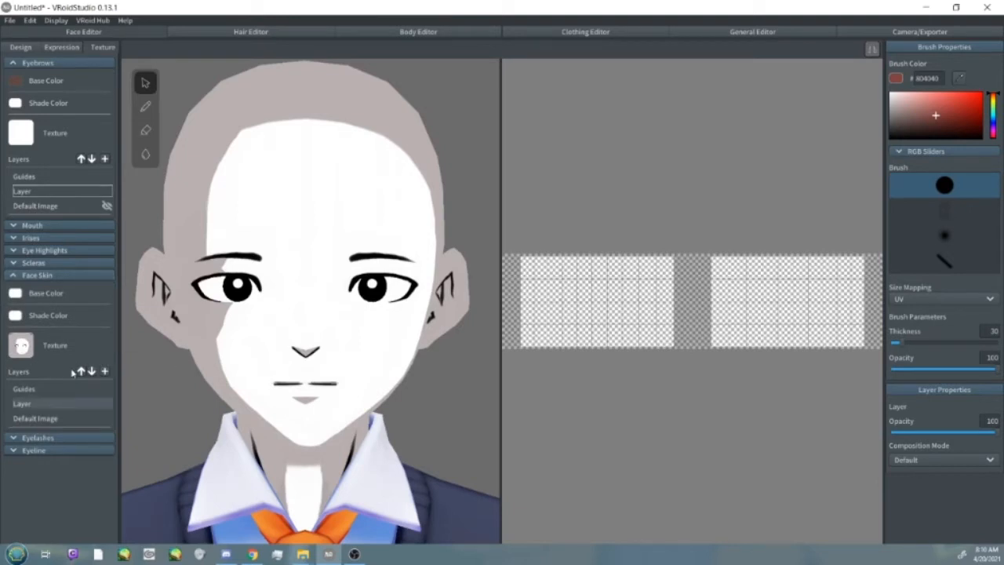
{"action": "left_click", "coordinate": [104, 371]}
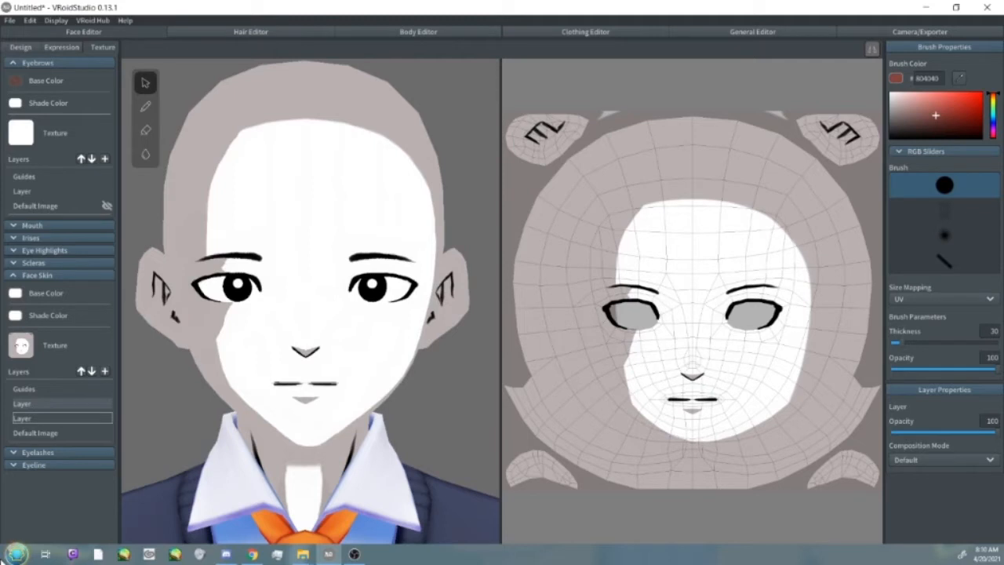
- Set the brush to the tan skin color CDA885 with a thickness of 300
{"action": "left_click", "coordinate": [993, 99]}
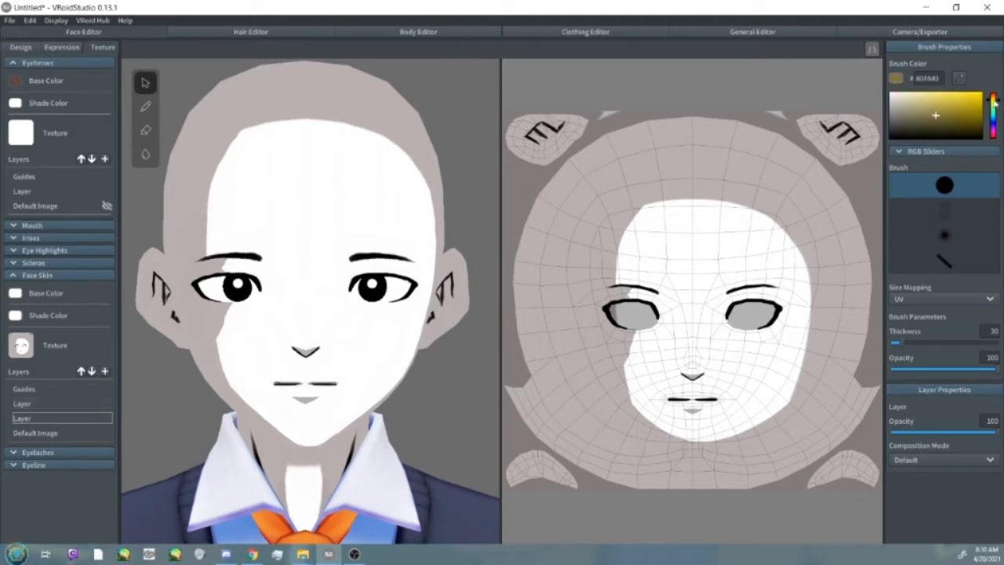
{"action": "left_click", "coordinate": [994, 97]}
{"action": "left_click", "coordinate": [924, 104]}
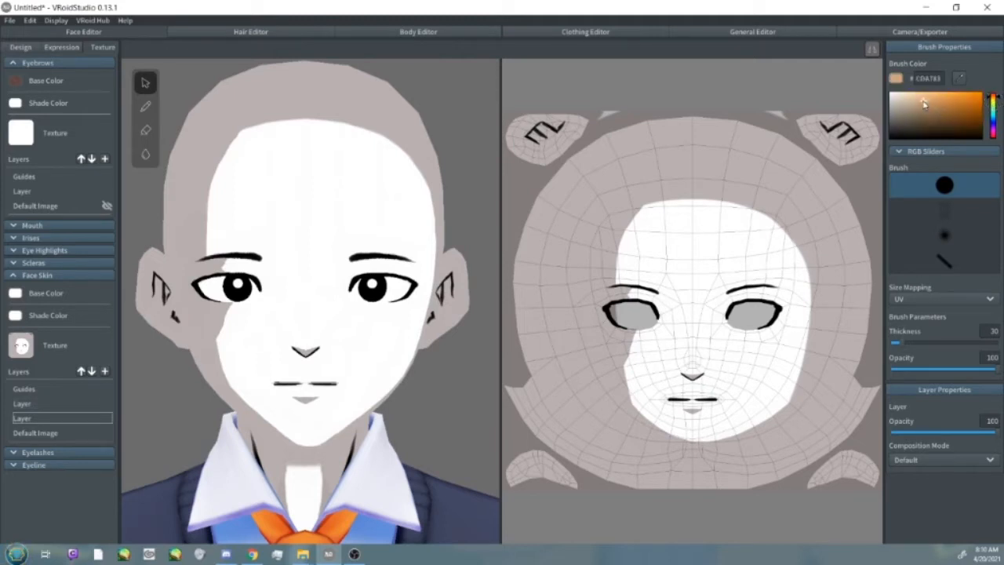
{"action": "left_click_drag", "start_coordinate": [902, 343], "coordinate": [994, 344]}
- Try the Multiply composition mode on the lower added face skin layer, and return it to Default
{"action": "left_click", "coordinate": [940, 460]}
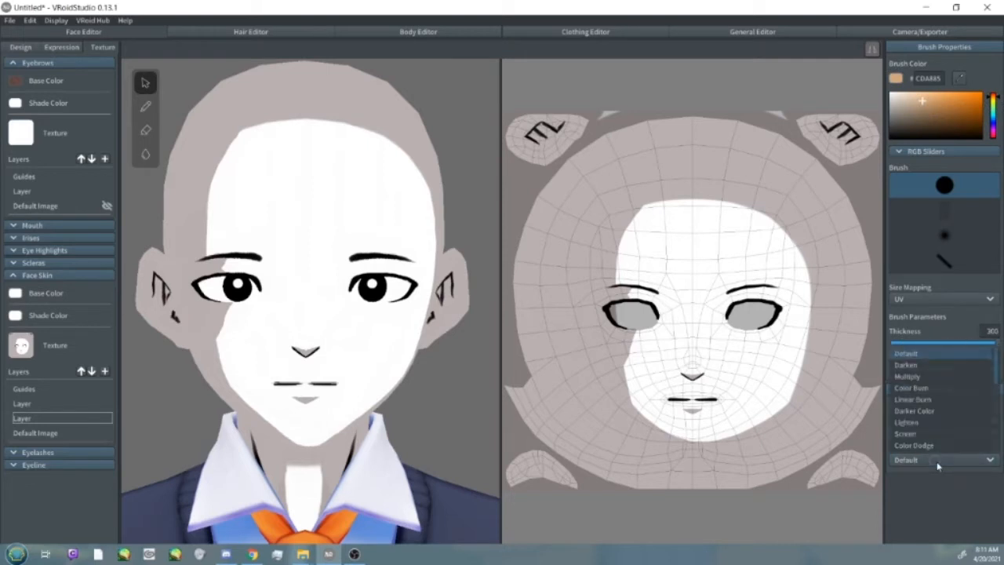
{"action": "left_click", "coordinate": [910, 376]}
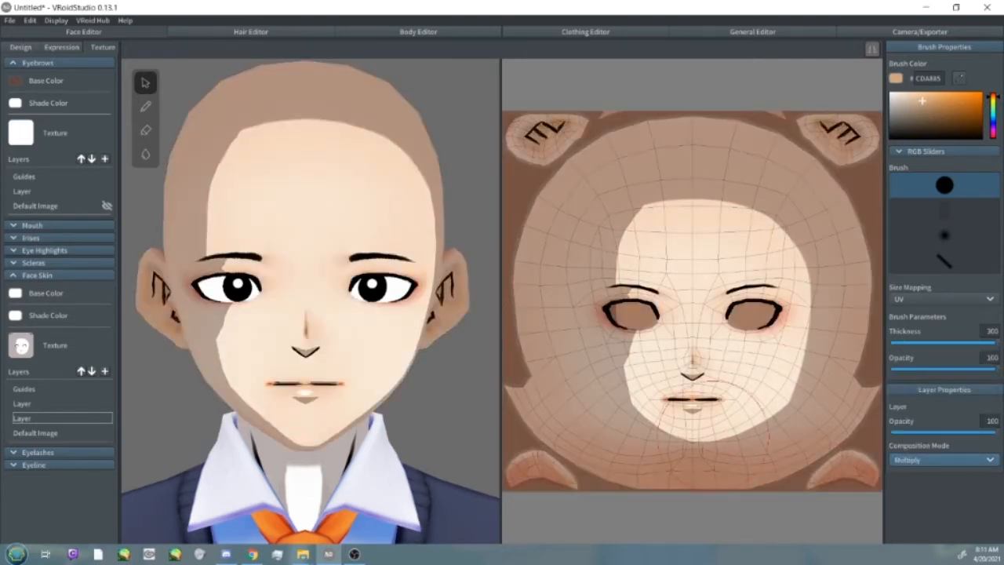
{"action": "left_click", "coordinate": [940, 460]}
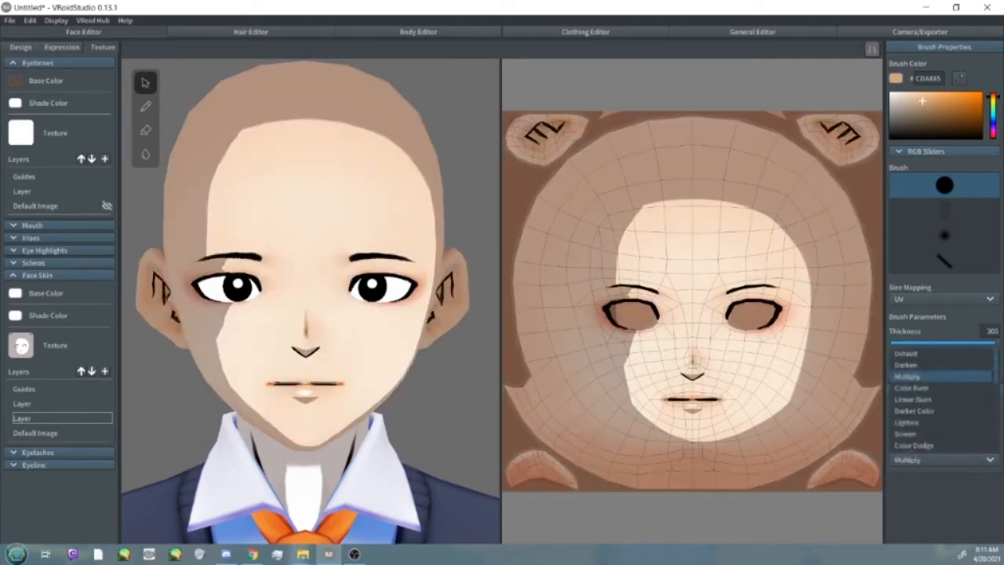
{"action": "left_click", "coordinate": [910, 353]}
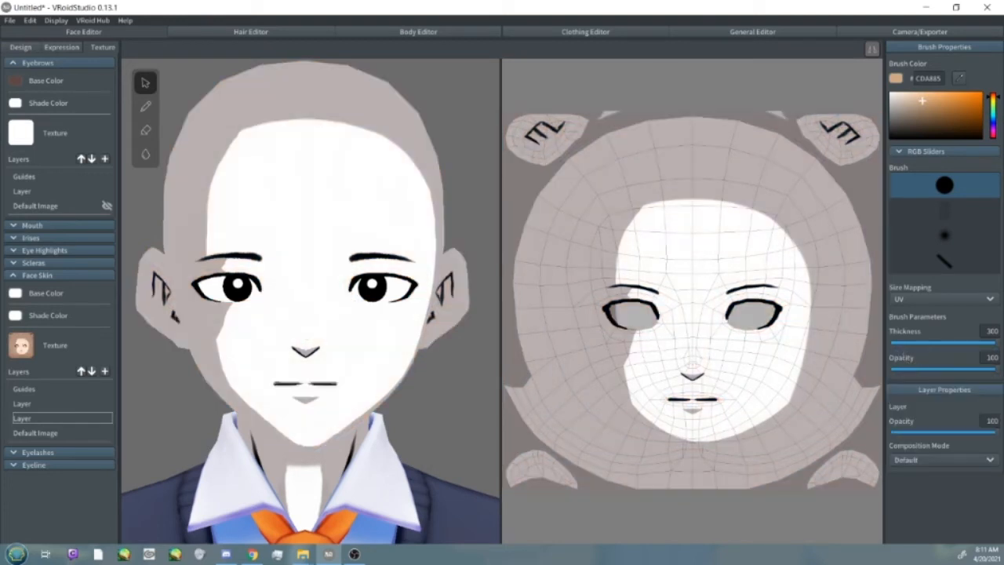
- Paint the whole face tan on the upper added face skin layer and set its composition mode to Multiply
{"action": "left_click", "coordinate": [63, 403]}
{"action": "mouse_move", "coordinate": [640, 267]}
{"action": "left_mouse_down"}
{"action": "mouse_move", "coordinate": [620, 321]}
{"action": "mouse_move", "coordinate": [564, 365]}
{"action": "mouse_move", "coordinate": [619, 415]}
{"action": "left_mouse_up"}
{"action": "left_click", "coordinate": [955, 461]}
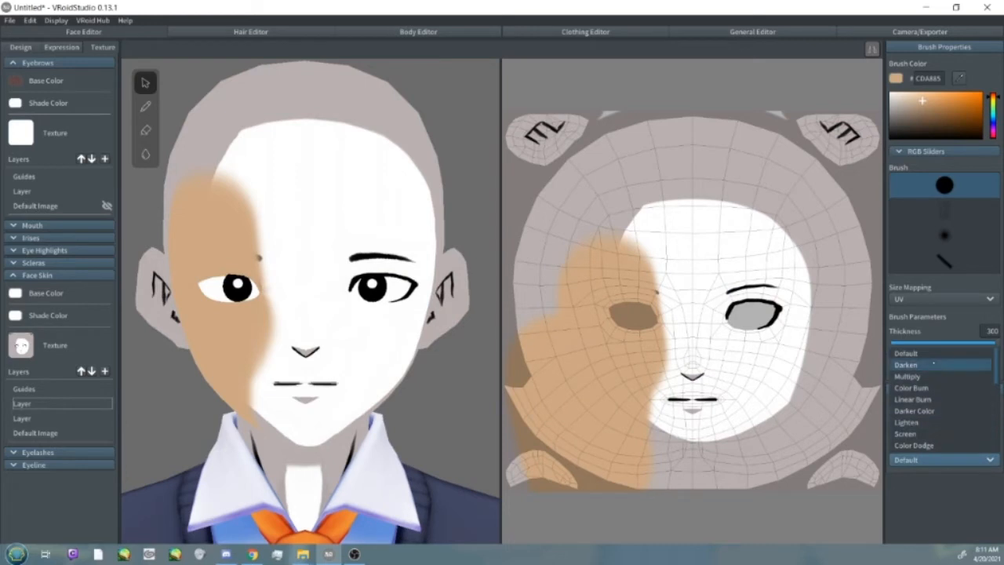
{"action": "left_click", "coordinate": [910, 373]}
{"action": "mouse_move", "coordinate": [549, 455]}
{"action": "left_mouse_down"}
{"action": "mouse_move", "coordinate": [549, 172]}
{"action": "mouse_move", "coordinate": [604, 181]}
{"action": "mouse_move", "coordinate": [640, 306]}
{"action": "mouse_move", "coordinate": [706, 455]}
{"action": "mouse_move", "coordinate": [769, 157]}
{"action": "mouse_move", "coordinate": [816, 228]}
{"action": "mouse_move", "coordinate": [871, 440]}
{"action": "mouse_move", "coordinate": [839, 276]}
{"action": "left_mouse_up"}
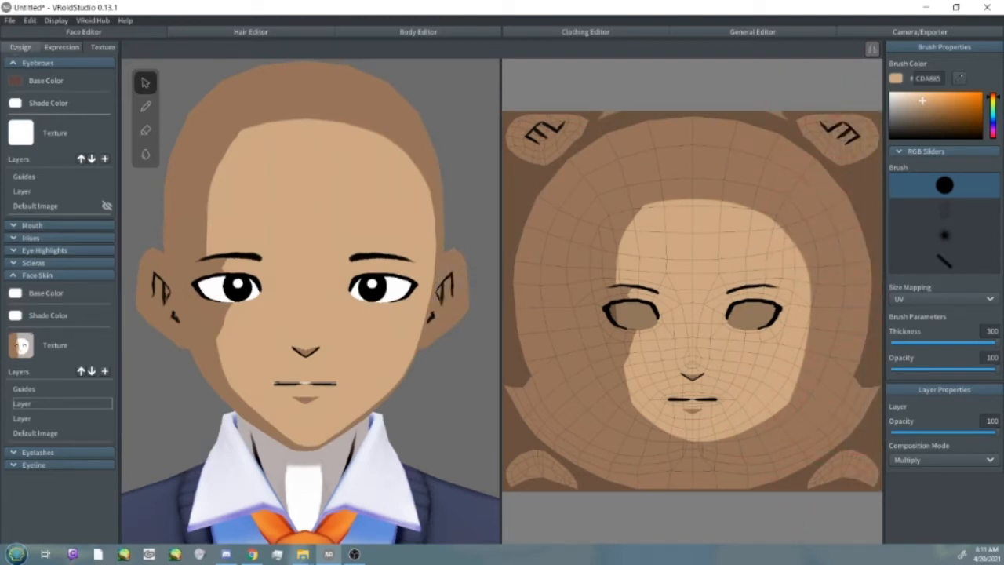
- Bring the eyes closer and lower with Eyes Proximity at 0.29 and Eye Position (Downward) at 1.40
{"action": "left_click", "coordinate": [21, 47]}
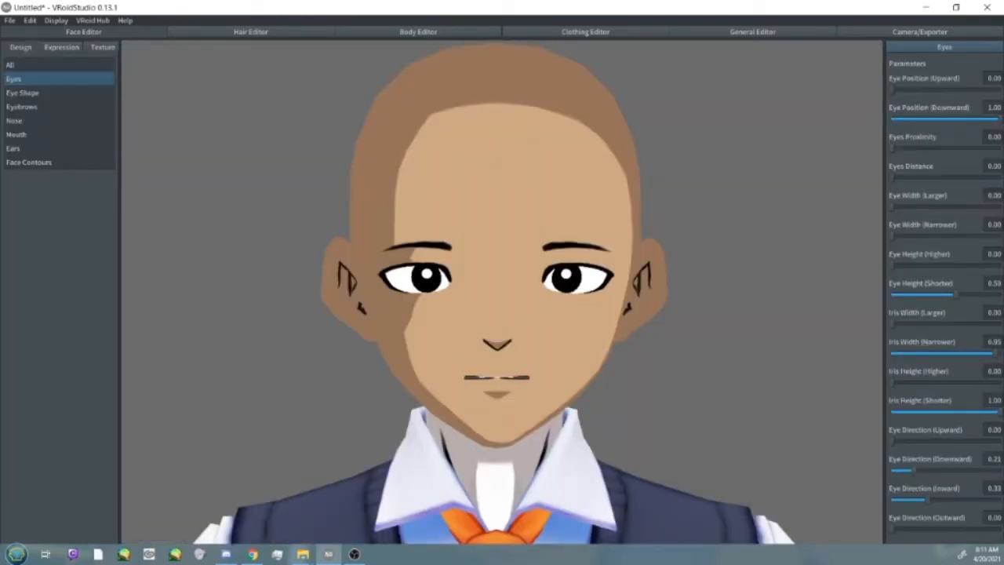
{"action": "right_click_drag", "start_coordinate": [450, 141], "coordinate": [525, 151]}
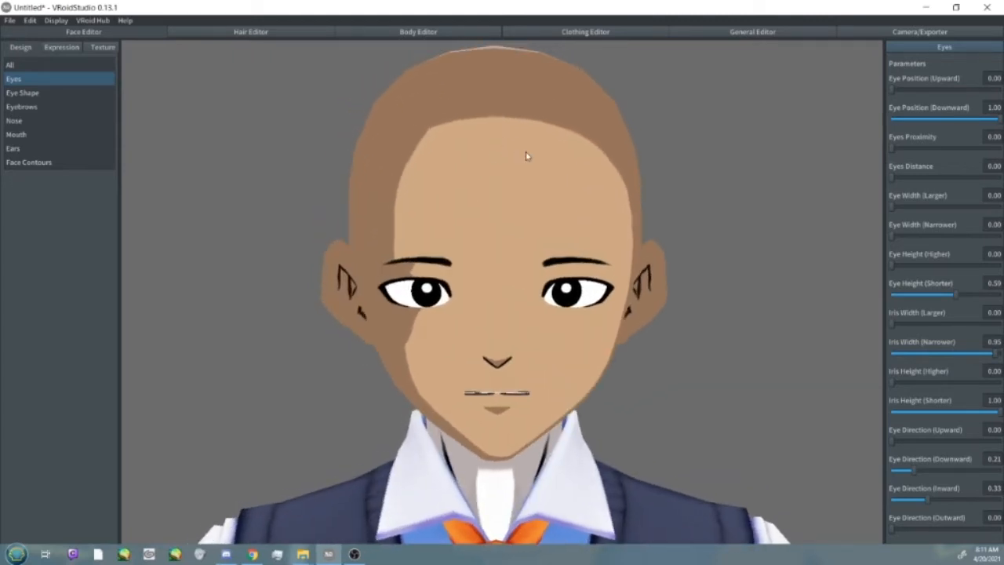
{"action": "left_click_drag", "start_coordinate": [892, 148], "coordinate": [924, 148]}
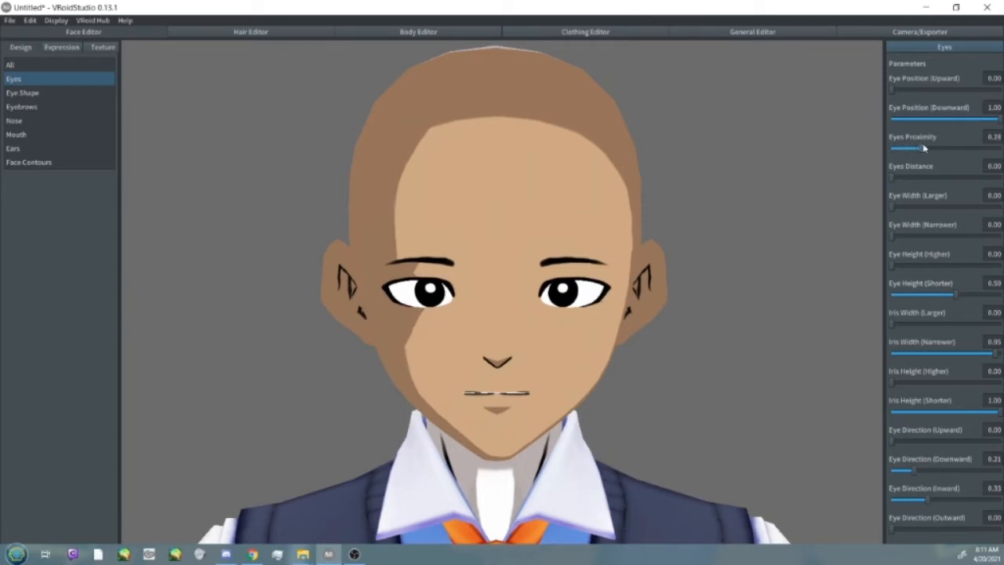
{"action": "left_click", "coordinate": [994, 108]}
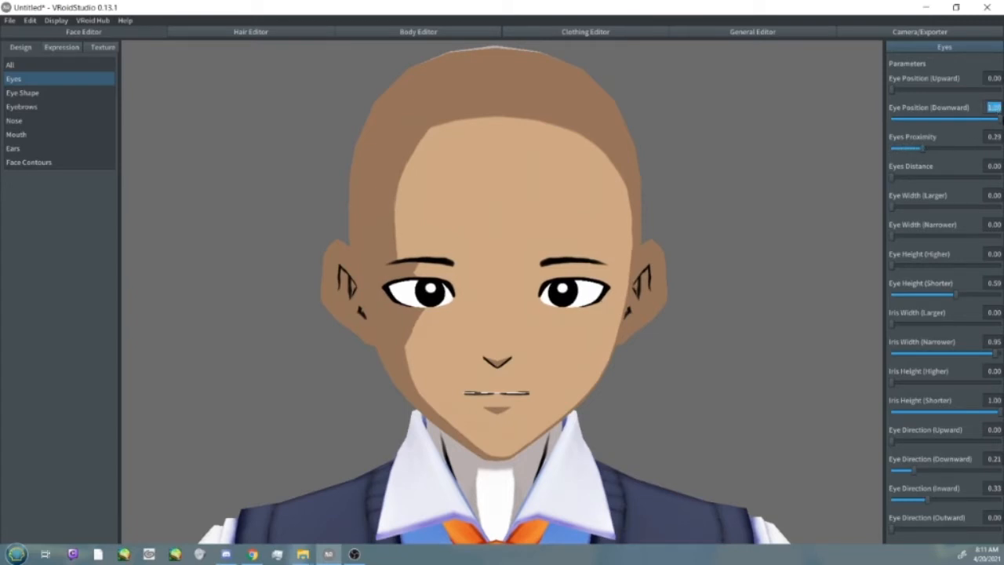
{"action": "type", "text": "2.4"}
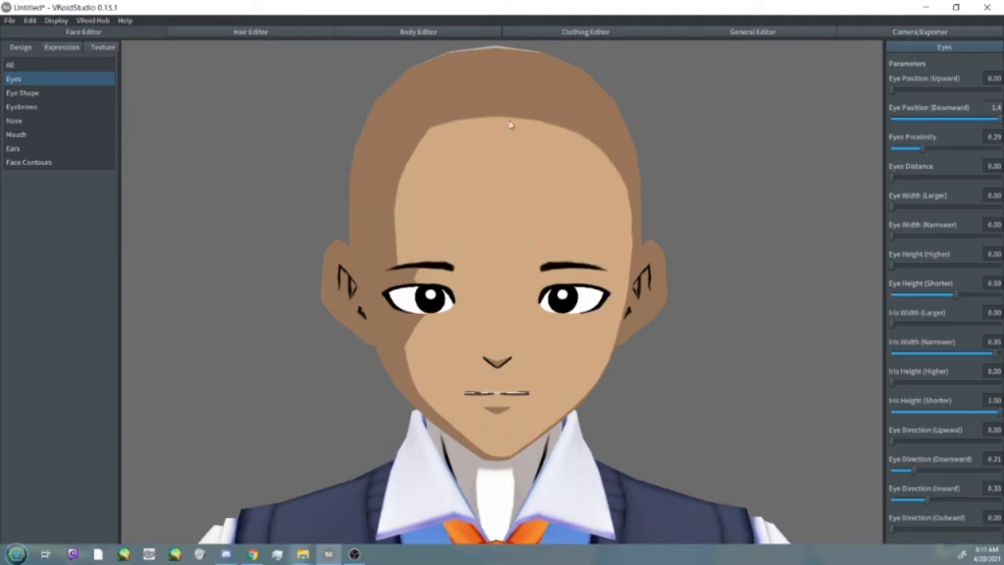
{"action": "right_click_drag", "start_coordinate": [560, 269], "coordinate": [554, 269]}
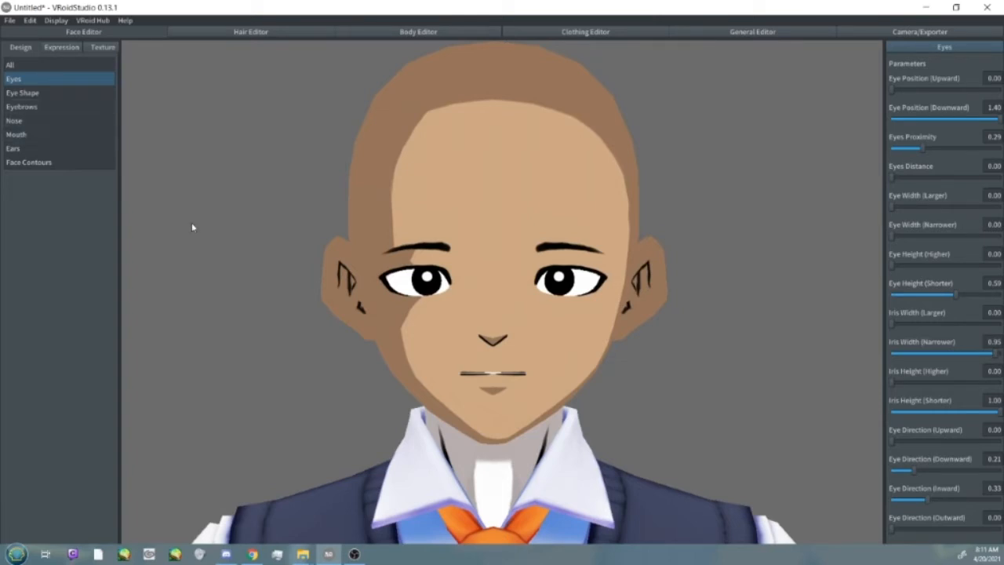
- Shrink the ears by setting Ear Size (Smaller) to 2.00
{"action": "left_click", "coordinate": [51, 150]}
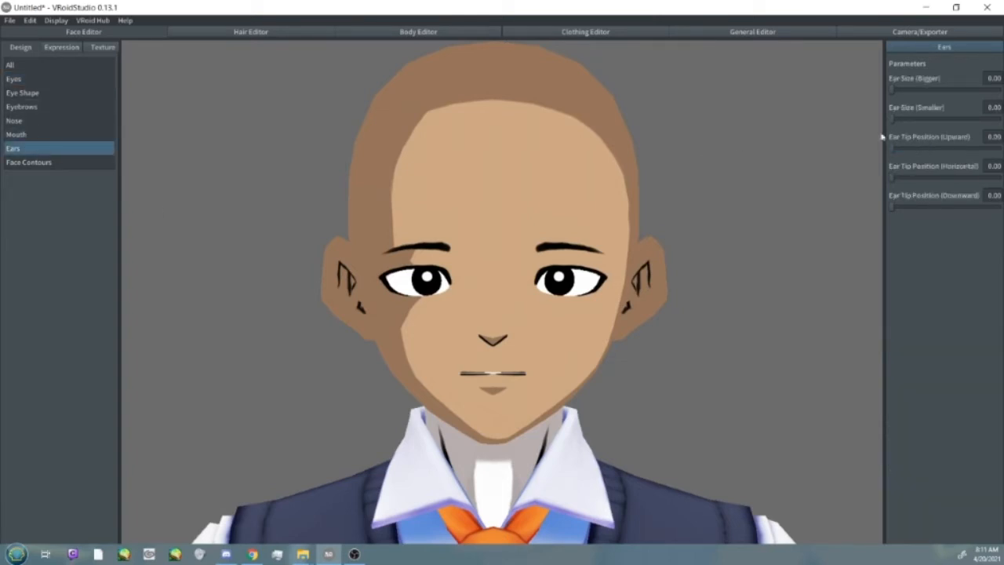
{"action": "left_click_drag", "start_coordinate": [928, 120], "coordinate": [997, 118]}
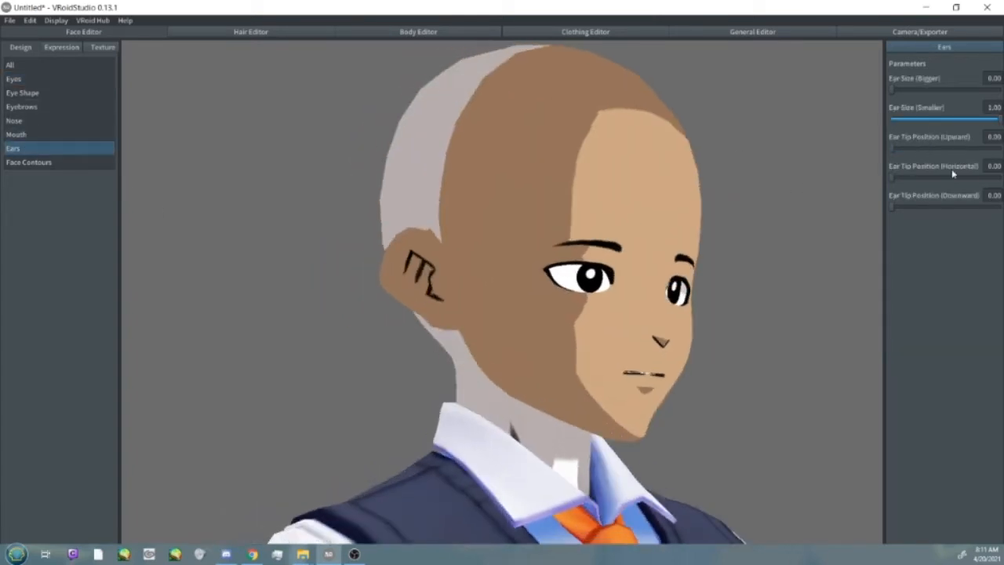
{"action": "left_click", "coordinate": [995, 110]}
{"action": "type", "text": "2"}
{"action": "right_click_drag", "start_coordinate": [568, 249], "coordinate": [620, 259]}
{"action": "scroll", "coordinate": [715, 259], "scroll_direction": "up", "scroll_amount": 3}
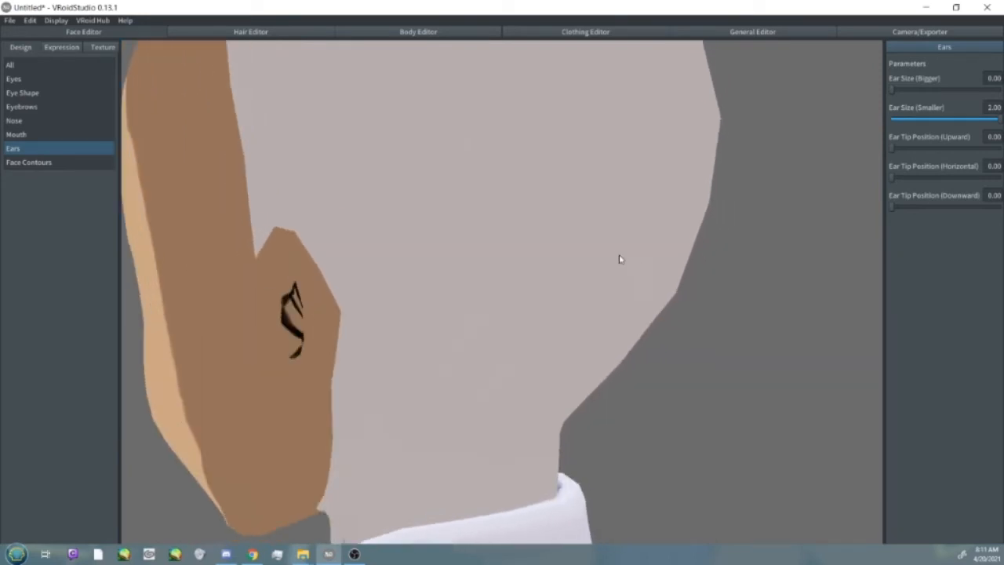
- Try Ear Size (Smaller) at 3 and restore it to 2.00
{"action": "left_click", "coordinate": [993, 111]}
{"action": "type", "text": "3"}
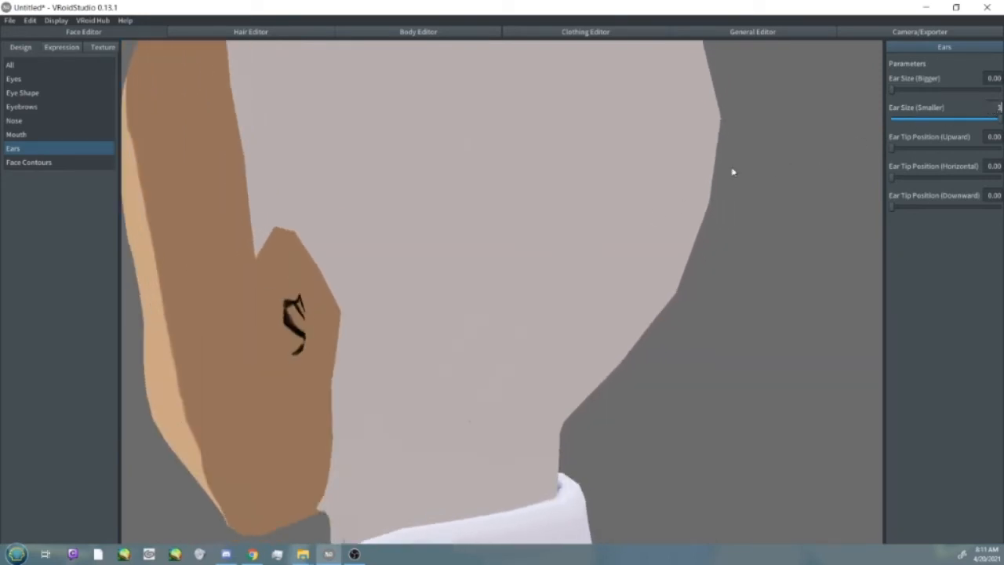
{"action": "right_click_drag", "start_coordinate": [732, 171], "coordinate": [708, 195]}
{"action": "scroll", "coordinate": [724, 175], "scroll_direction": "down", "scroll_amount": 3}
{"action": "left_click", "coordinate": [993, 107]}
{"action": "type", "text": "2"}
{"action": "scroll", "coordinate": [713, 177], "scroll_direction": "down", "scroll_amount": 3}
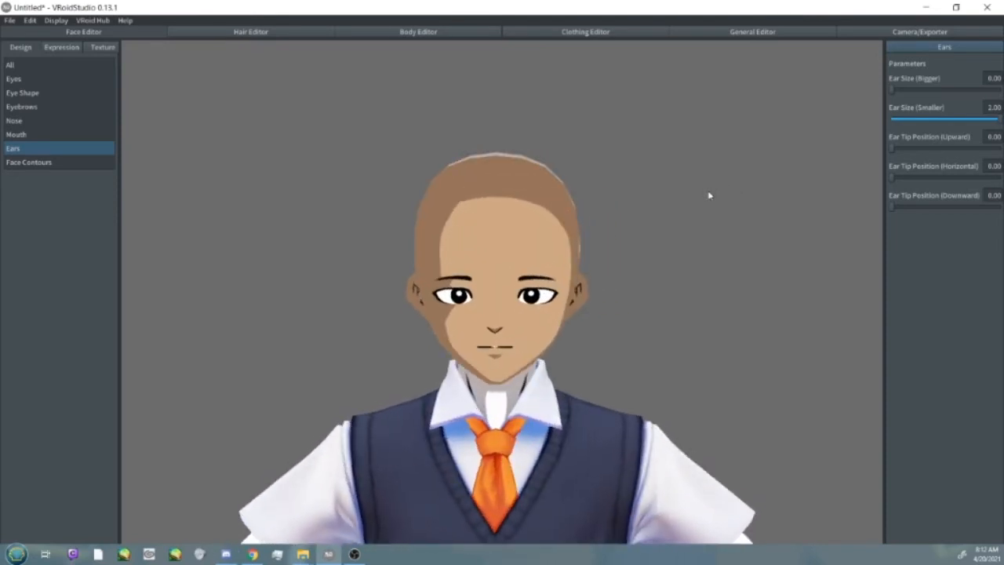
- Set the Closed mouth expression to 100 in the Camera/Exporter expression settings
{"action": "left_click", "coordinate": [899, 31]}
{"action": "scroll", "coordinate": [938, 372], "scroll_direction": "down", "scroll_amount": 3}
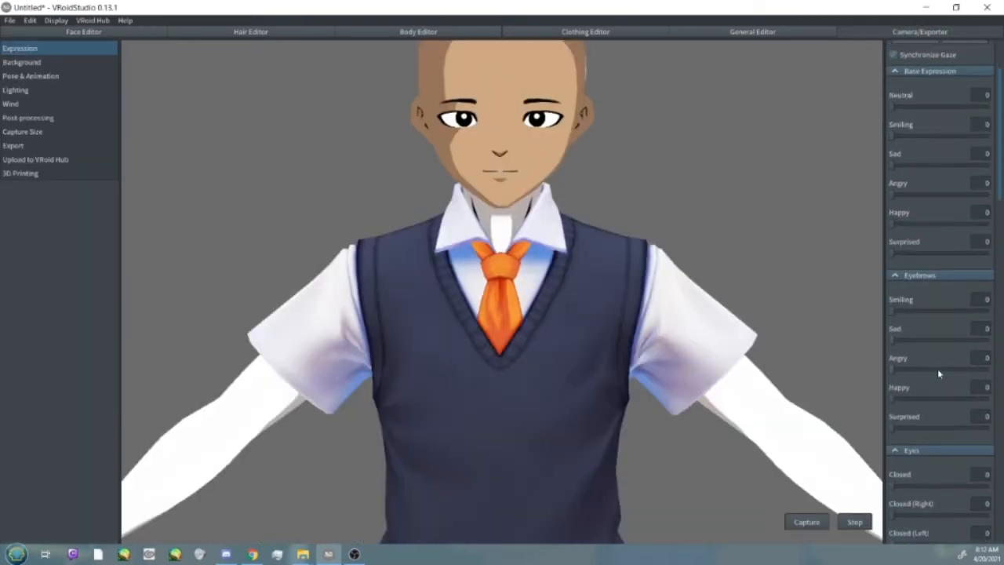
{"action": "mouse_move", "coordinate": [892, 451]}
{"action": "left_mouse_down"}
{"action": "mouse_move", "coordinate": [977, 451]}
{"action": "mouse_move", "coordinate": [892, 451]}
{"action": "left_mouse_up"}
{"action": "scroll", "coordinate": [923, 422], "scroll_direction": "down", "scroll_amount": 3}
{"action": "scroll", "coordinate": [922, 422], "scroll_direction": "down", "scroll_amount": 4}
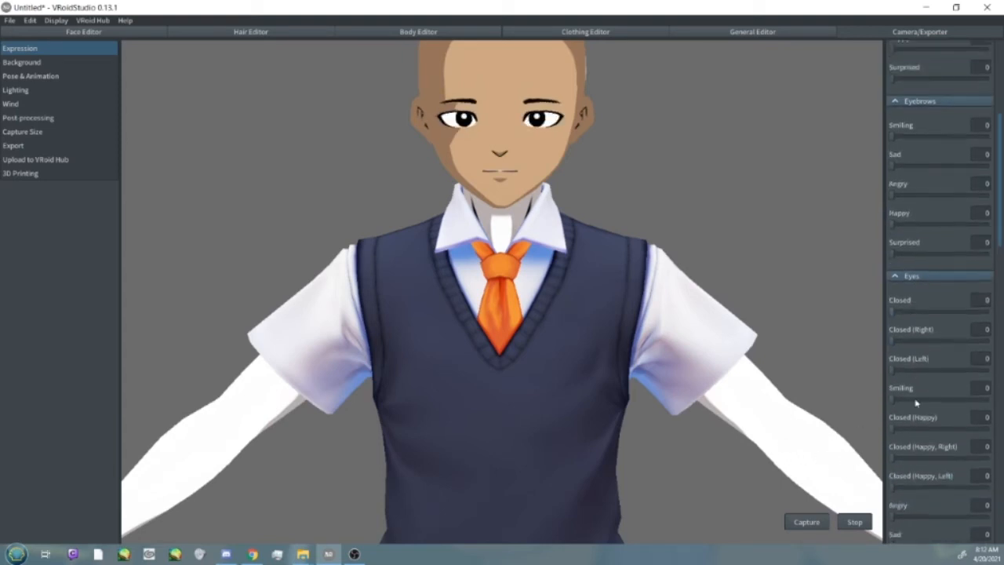
{"action": "scroll", "coordinate": [951, 317], "scroll_direction": "down", "scroll_amount": 4}
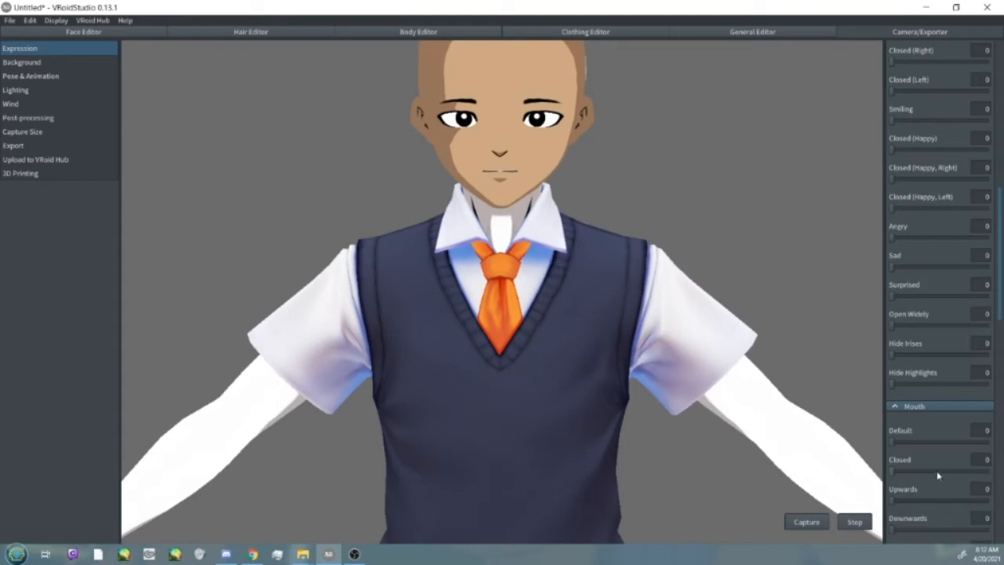
{"action": "left_click_drag", "start_coordinate": [937, 471], "coordinate": [1002, 472]}
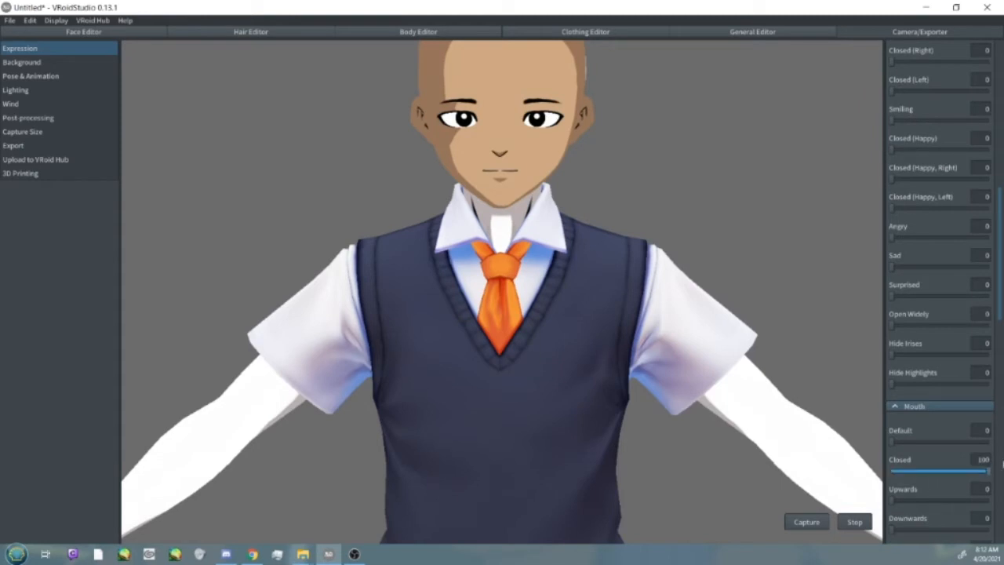
- Return to the face design and increase Eyes Proximity to 0.38
{"action": "left_click", "coordinate": [75, 32]}
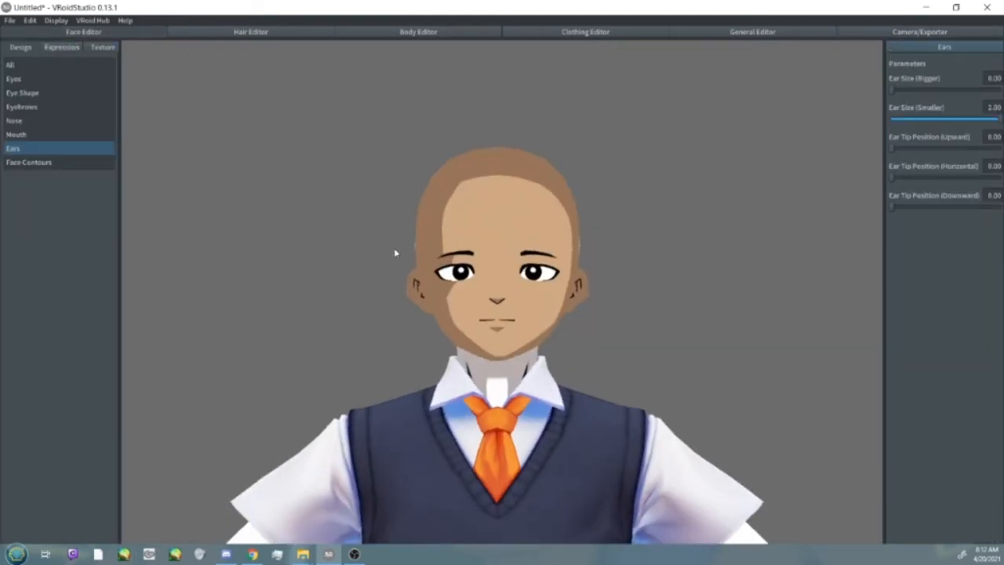
{"action": "left_click", "coordinate": [46, 79]}
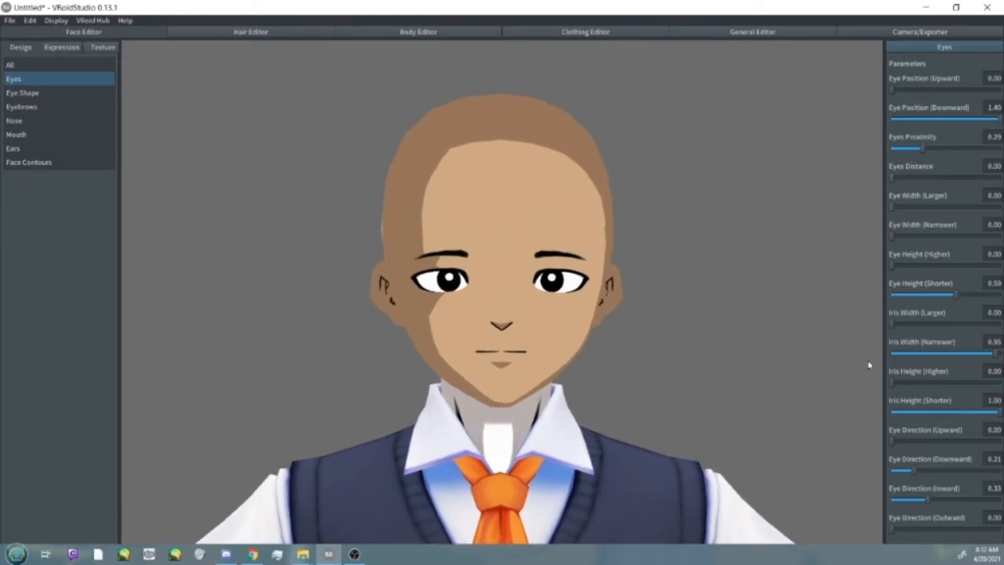
{"action": "scroll", "coordinate": [747, 364], "scroll_direction": "up", "scroll_amount": 2}
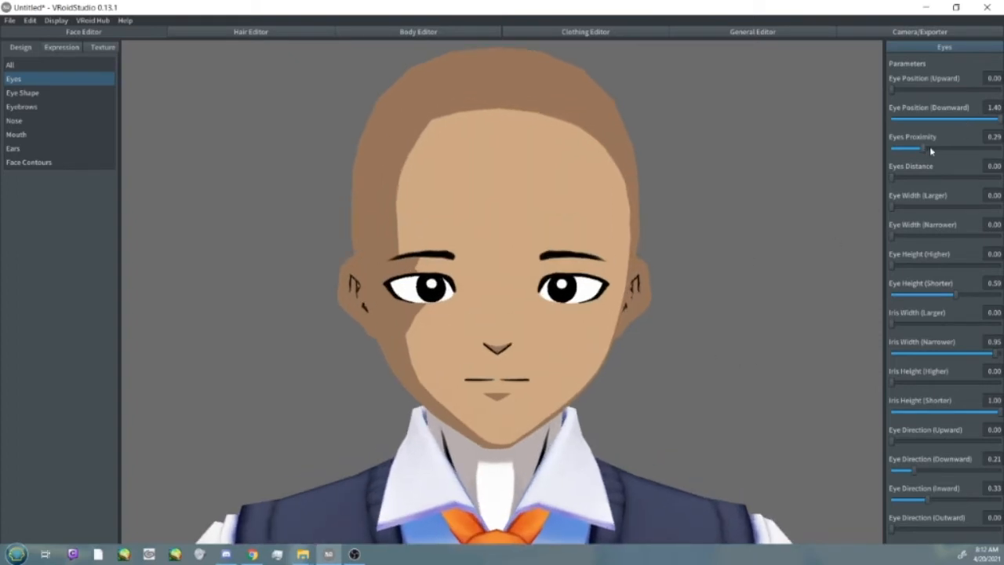
{"action": "left_click_drag", "start_coordinate": [931, 150], "coordinate": [934, 152]}
- Slant the eye shape with Outer Eye Slant (Upward) at 0.80 and Inner Eye Slant (Downward) at 1.00
{"action": "left_click", "coordinate": [47, 93]}
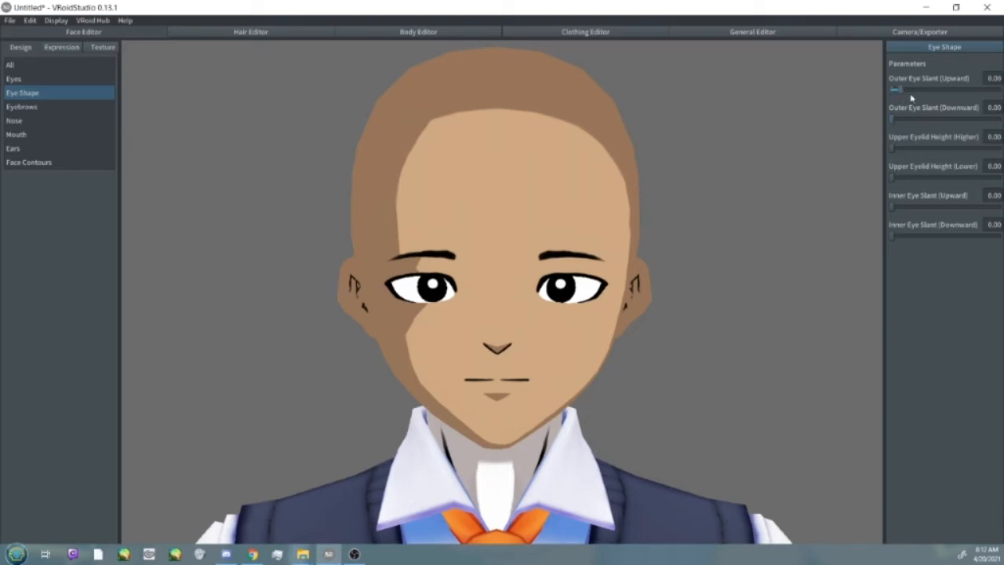
{"action": "left_click_drag", "start_coordinate": [911, 94], "coordinate": [978, 96]}
{"action": "left_click_drag", "start_coordinate": [899, 204], "coordinate": [833, 209]}
{"action": "left_click_drag", "start_coordinate": [895, 236], "coordinate": [1002, 237]}
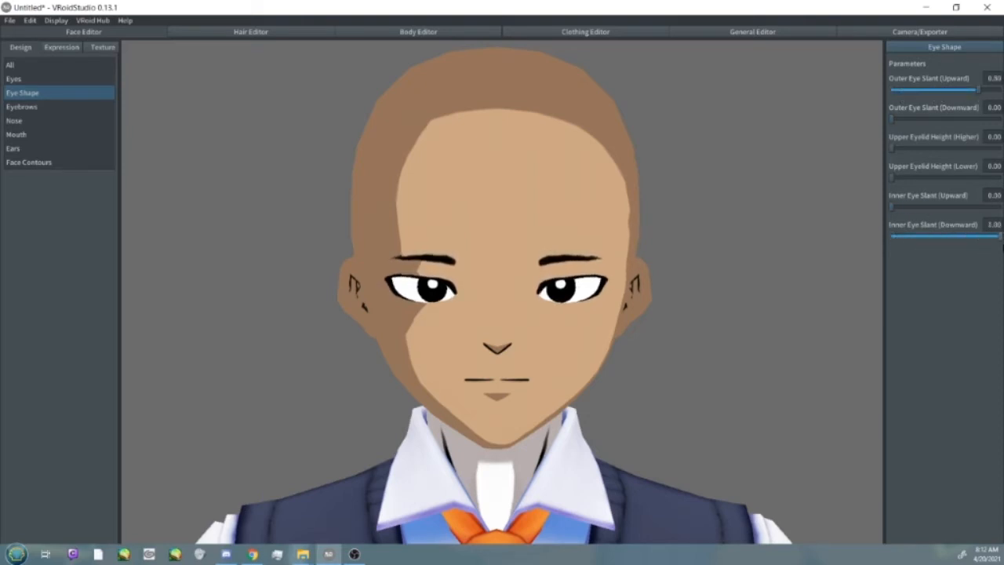
- Refine the eye shape with Outer Eye Slant (Downward) 0.35, Outer Eye Slant (Upward) 0.73 and Upper Eyelid Height (Higher) 0.21
{"action": "left_click_drag", "start_coordinate": [908, 121], "coordinate": [931, 132]}
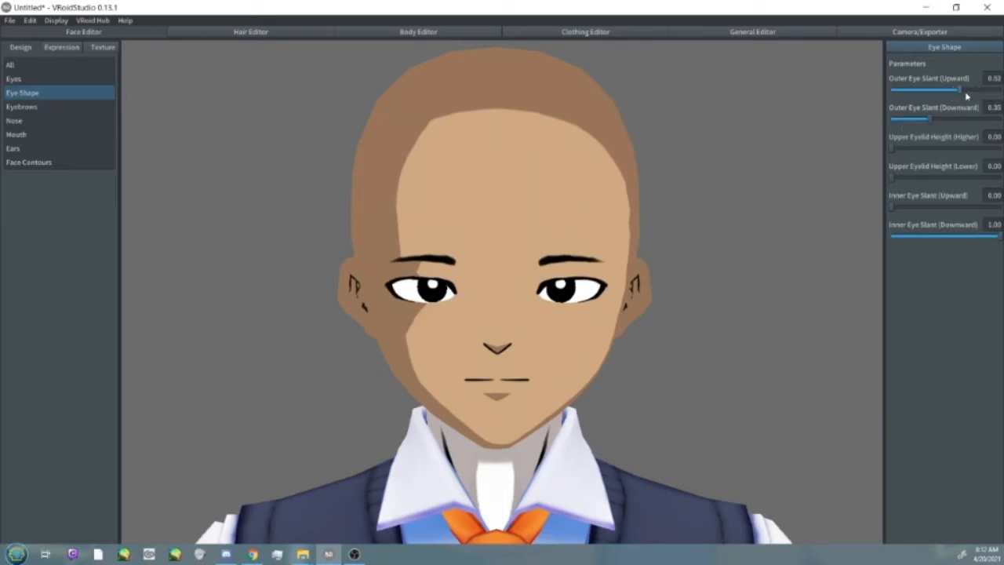
{"action": "left_click_drag", "start_coordinate": [977, 90], "coordinate": [970, 89]}
{"action": "left_click_drag", "start_coordinate": [935, 148], "coordinate": [916, 150]}
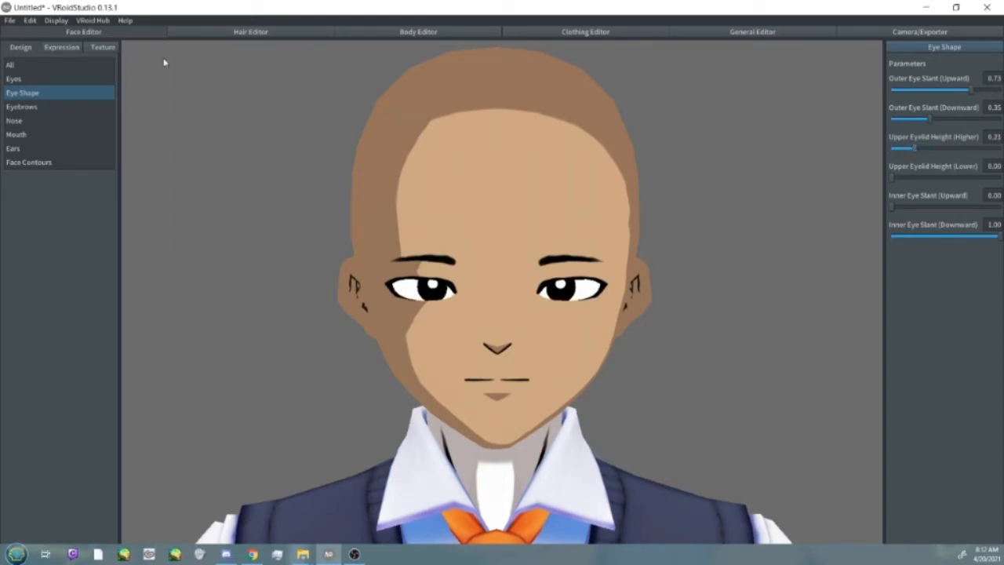
- Set Eye Position (Downward) to 1.6 and Eyes Proximity to 0.41
{"action": "left_click", "coordinate": [31, 79]}
{"action": "left_click", "coordinate": [994, 108]}
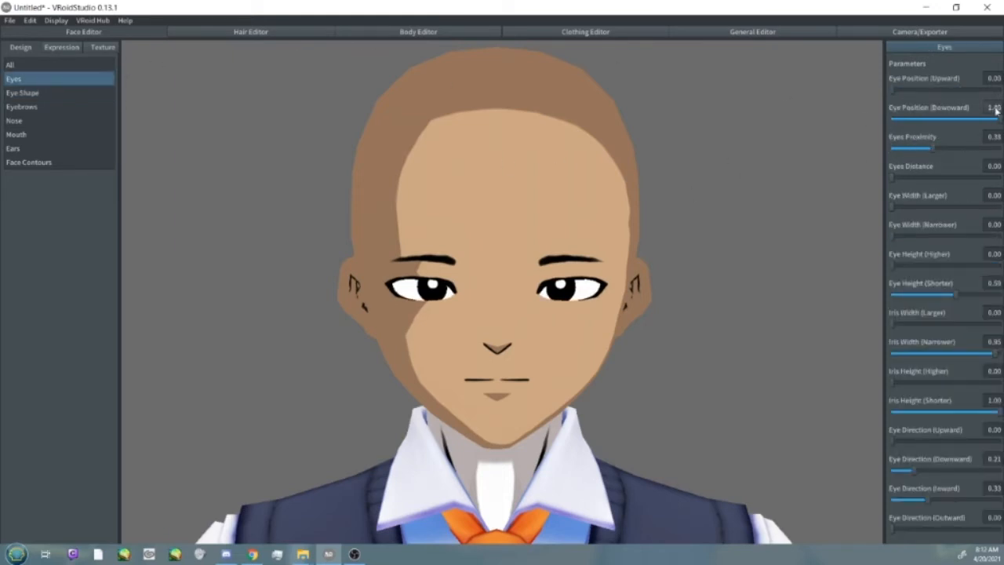
{"action": "type", "text": "1"}
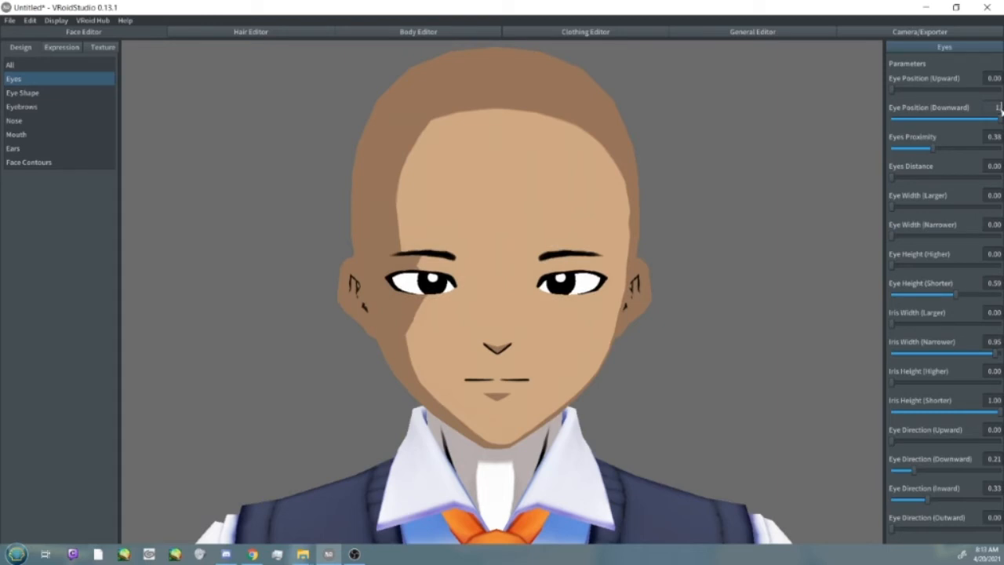
{"action": "type", "text": ".6"}
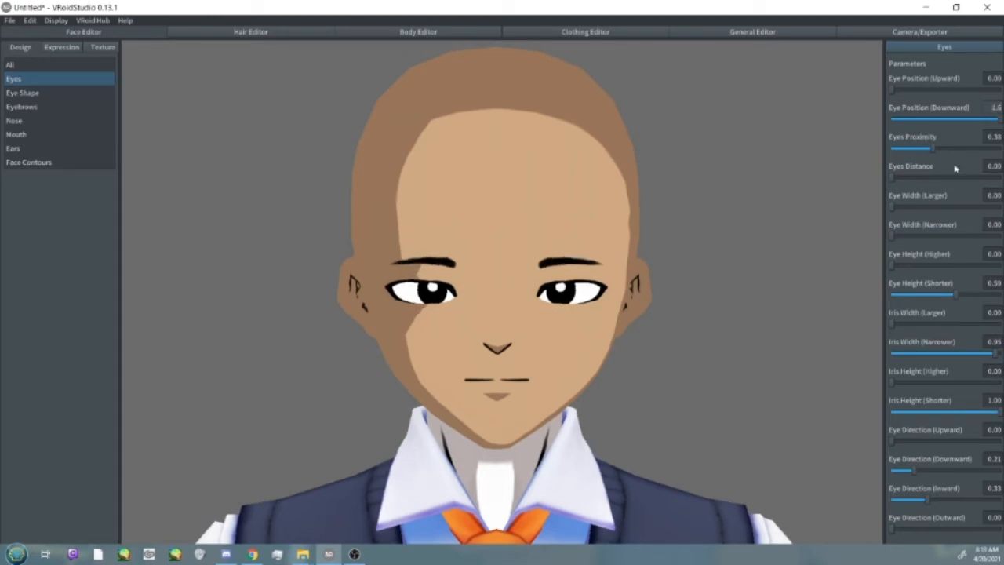
{"action": "left_click_drag", "start_coordinate": [944, 150], "coordinate": [936, 147]}
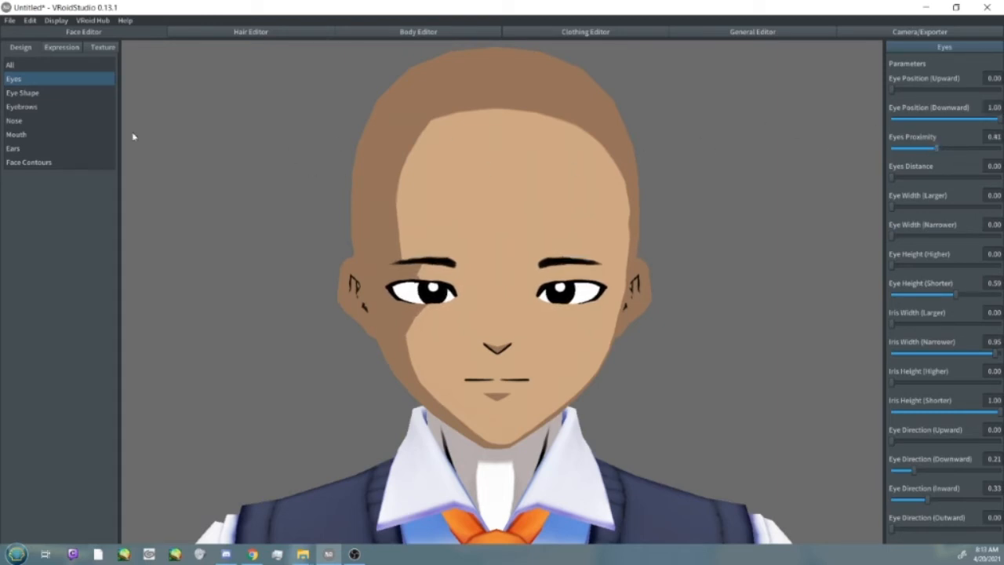
- Reduce the nose by setting Nose Size (Smaller) to 0.58
{"action": "left_click", "coordinate": [16, 134]}
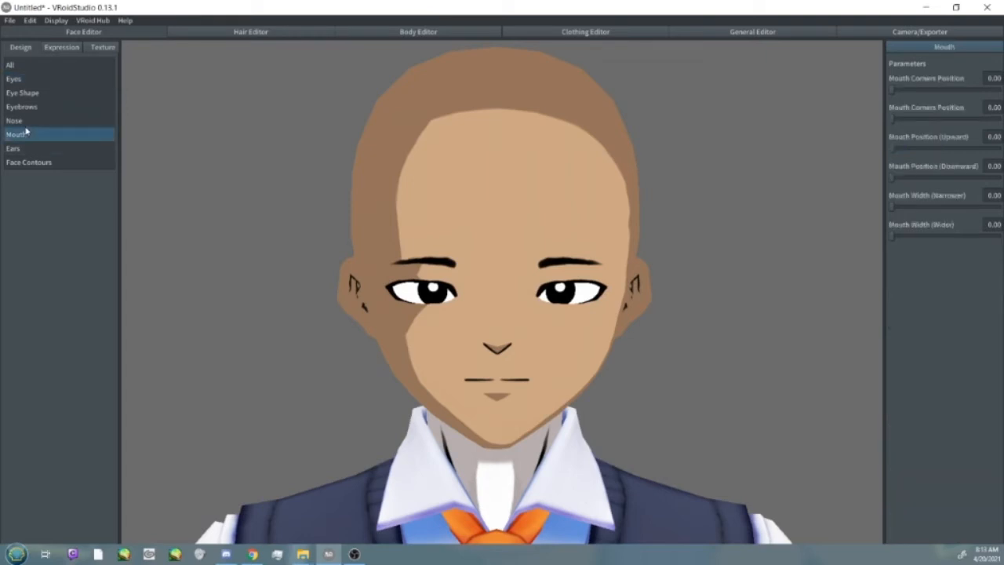
{"action": "left_click", "coordinate": [14, 121]}
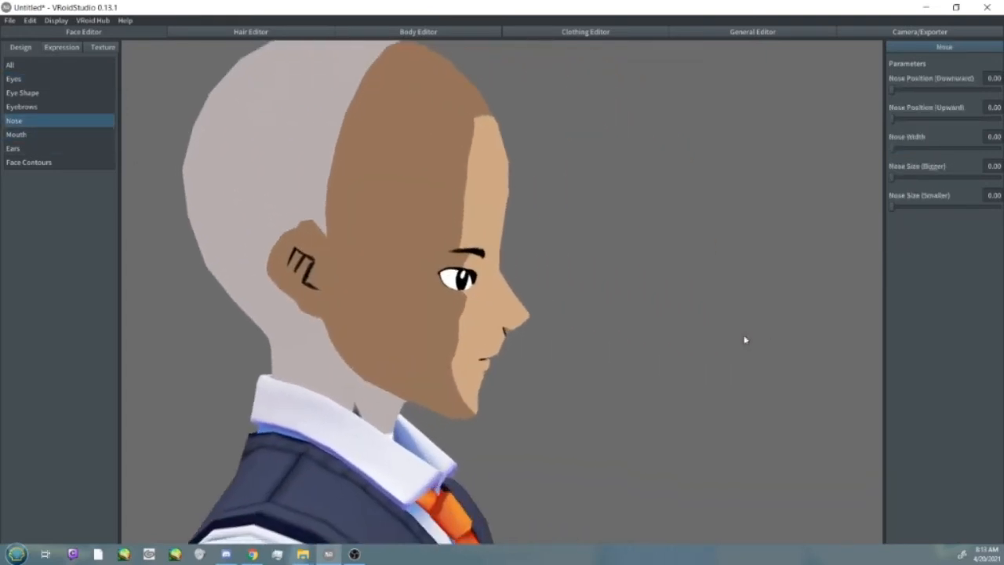
{"action": "left_click_drag", "start_coordinate": [891, 207], "coordinate": [953, 209]}
{"action": "right_click_drag", "start_coordinate": [788, 208], "coordinate": [874, 180]}
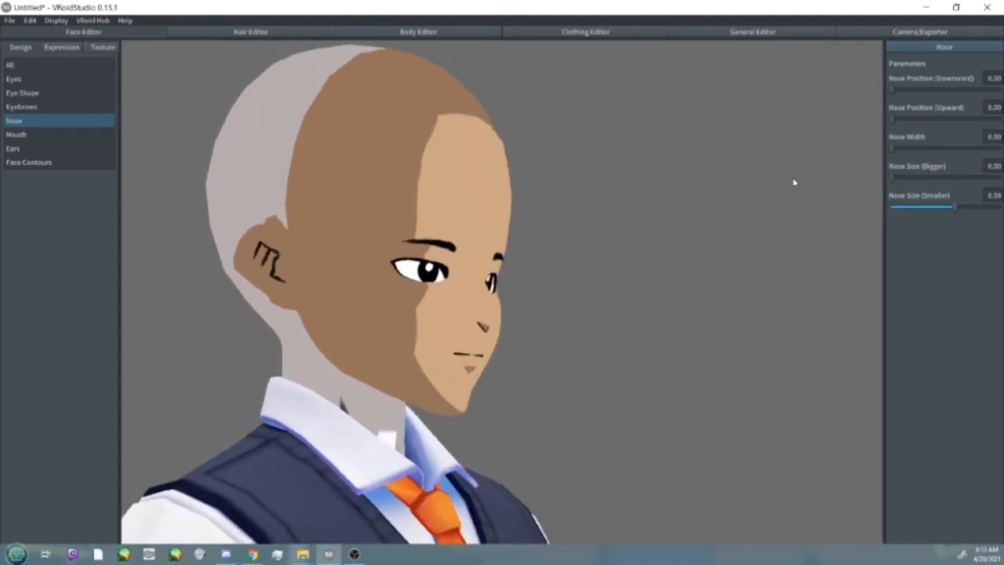
- Readjust the nose size by setting Nose Size (Smaller) to 0.39, comparing the front and side views of the face
{"action": "right_click_drag", "start_coordinate": [793, 180], "coordinate": [852, 136]}
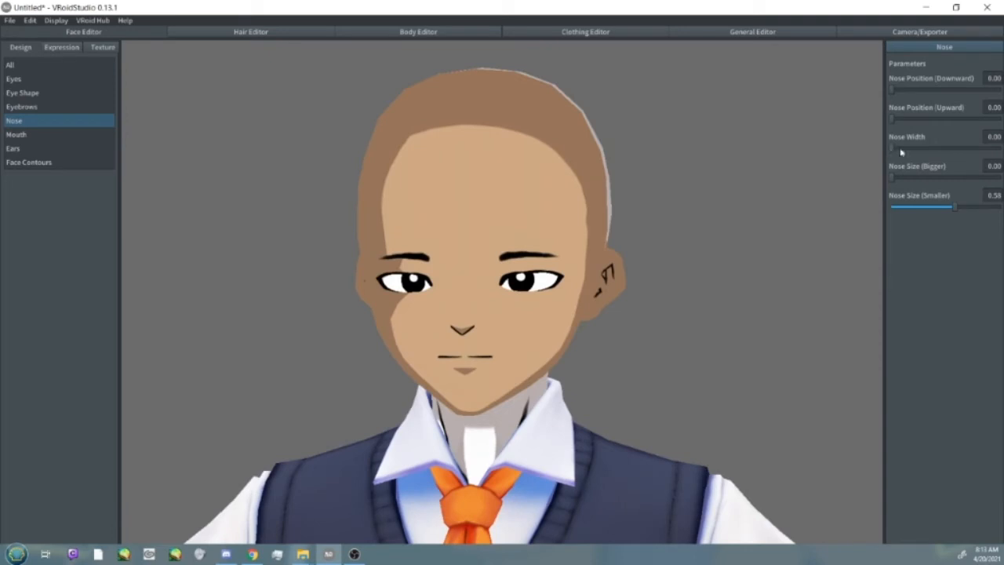
{"action": "mouse_move", "coordinate": [893, 149]}
{"action": "left_mouse_down"}
{"action": "mouse_move", "coordinate": [977, 157]}
{"action": "mouse_move", "coordinate": [882, 157]}
{"action": "left_mouse_up"}
{"action": "right_click_drag", "start_coordinate": [871, 159], "coordinate": [831, 166]}
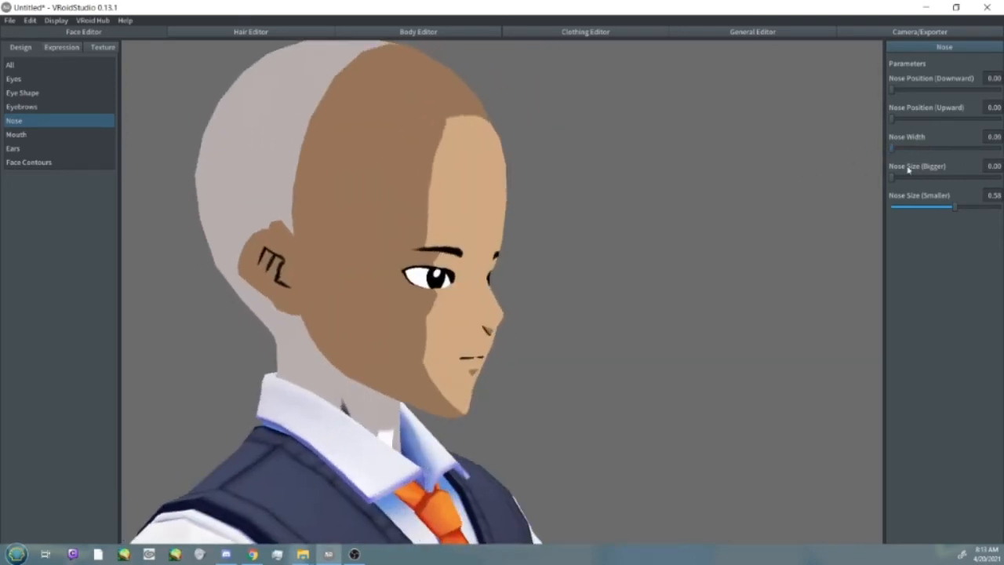
{"action": "left_click_drag", "start_coordinate": [953, 207], "coordinate": [934, 210]}
{"action": "right_click_drag", "start_coordinate": [851, 215], "coordinate": [834, 168]}
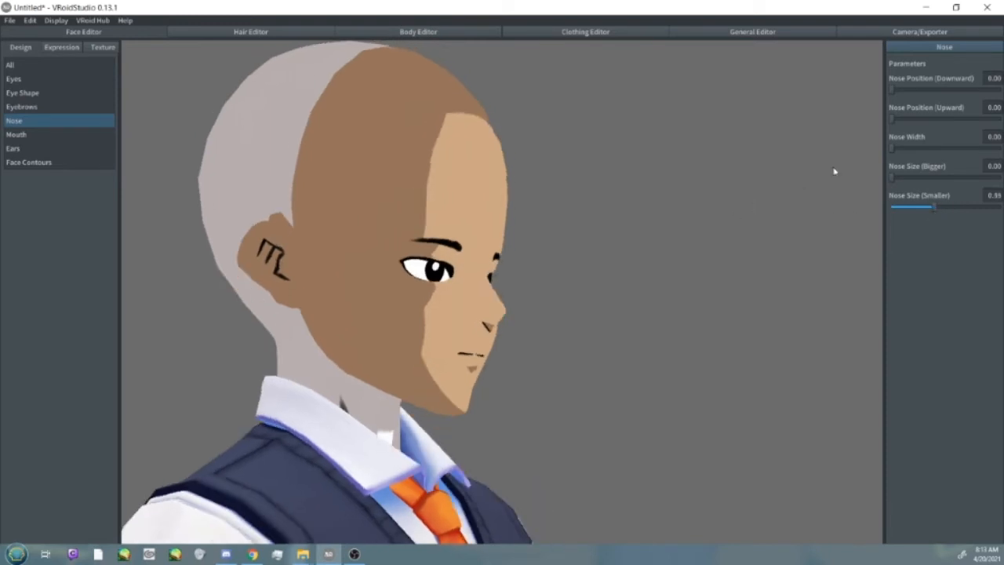
- Set Nose Position (Downward) to 0.28 and Nose Width to 0.09
{"action": "left_click_drag", "start_coordinate": [926, 92], "coordinate": [904, 110]}
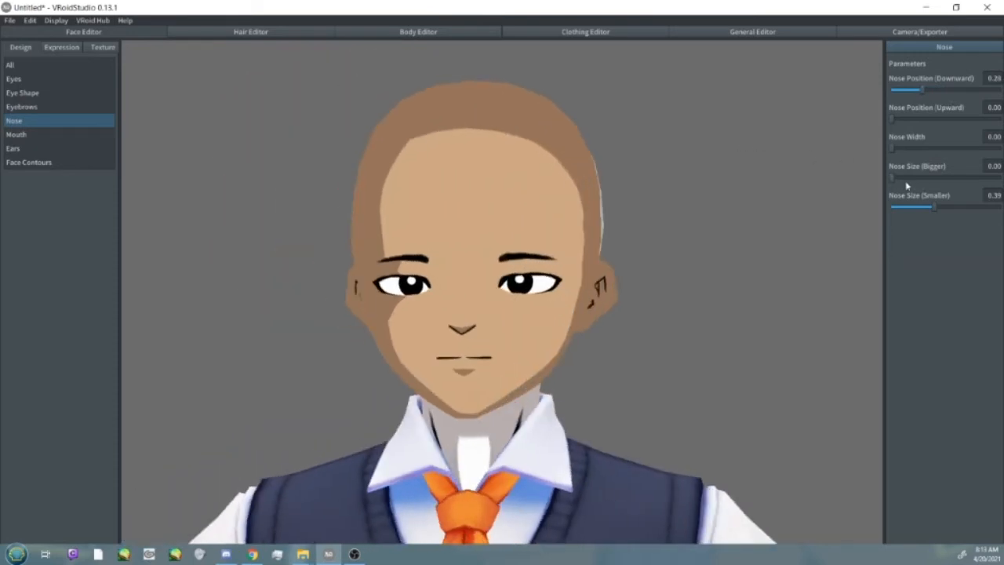
{"action": "mouse_move", "coordinate": [901, 153]}
{"action": "left_mouse_down"}
{"action": "mouse_move", "coordinate": [918, 153]}
{"action": "mouse_move", "coordinate": [901, 152]}
{"action": "left_mouse_up"}
{"action": "mouse_move", "coordinate": [714, 182]}
{"action": "right_mouse_down"}
{"action": "mouse_move", "coordinate": [693, 177]}
{"action": "mouse_move", "coordinate": [692, 191]}
{"action": "mouse_move", "coordinate": [728, 189]}
{"action": "right_mouse_up"}
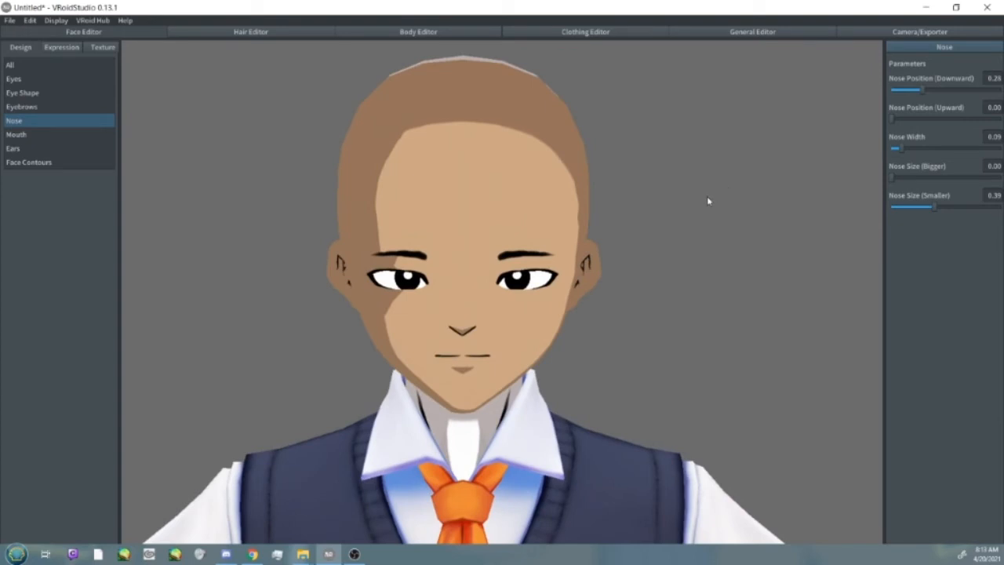
{"action": "right_click_drag", "start_coordinate": [338, 210], "coordinate": [342, 209]}
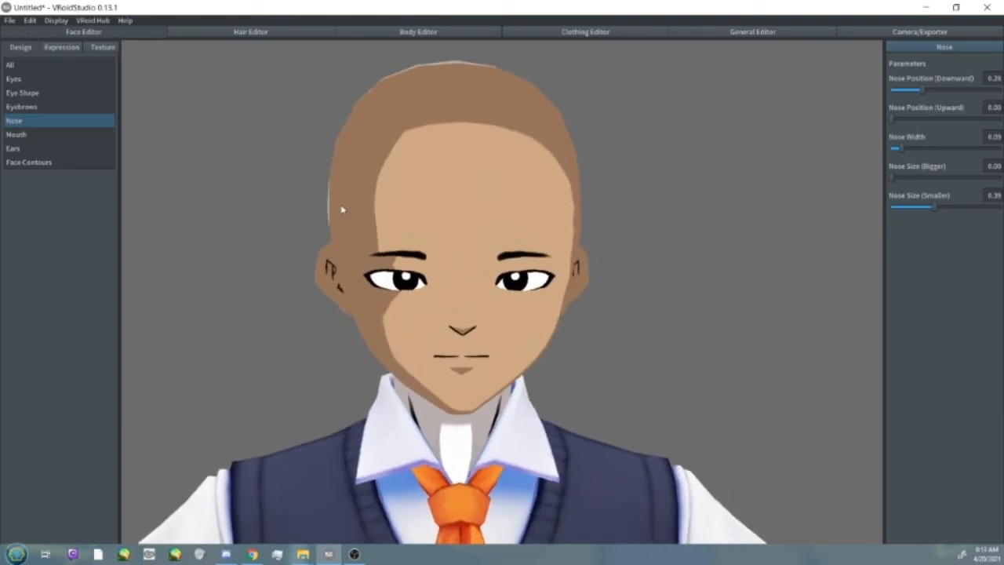
- Narrow the mouth by setting Mouth Width (Narrower) to 0.28
{"action": "left_click", "coordinate": [22, 136]}
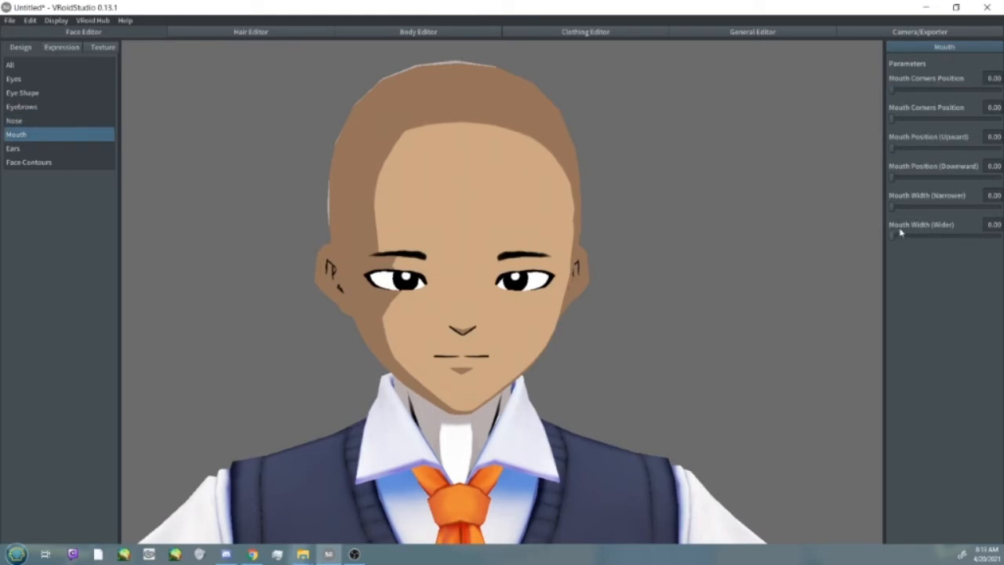
{"action": "left_click_drag", "start_coordinate": [896, 209], "coordinate": [924, 213]}
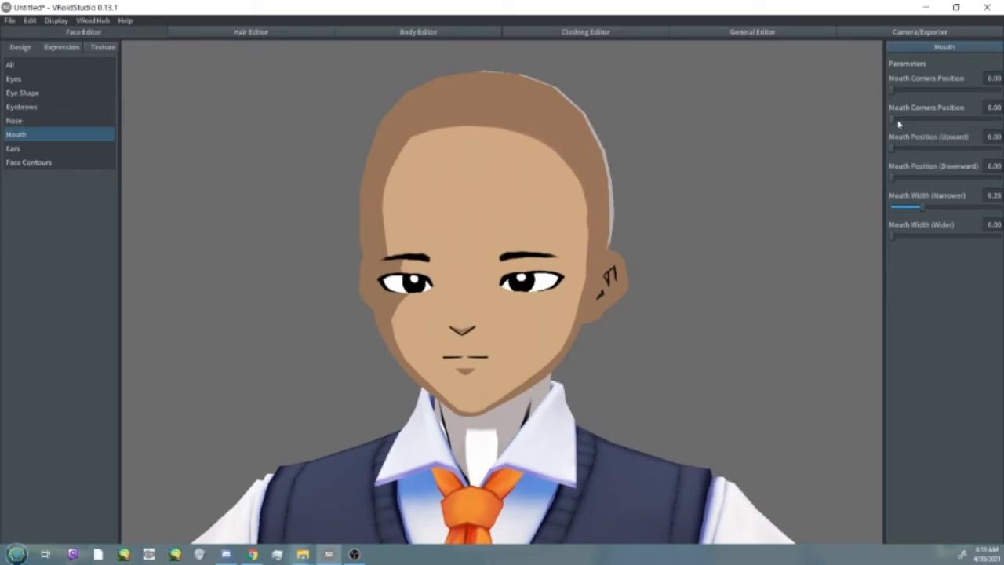
{"action": "left_click_drag", "start_coordinate": [895, 148], "coordinate": [881, 149]}
- Shape the chin in the face contours with Chin Tip Position (Upward) 0.14 and Chin Sharpness 1.00
{"action": "left_click", "coordinate": [27, 162]}
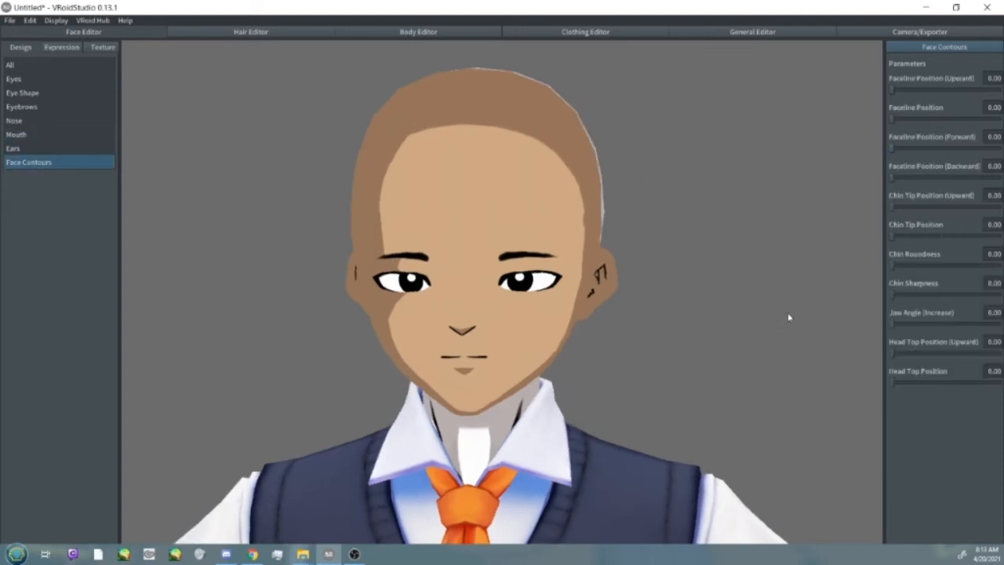
{"action": "left_click_drag", "start_coordinate": [892, 148], "coordinate": [803, 159]}
{"action": "left_click_drag", "start_coordinate": [902, 179], "coordinate": [906, 208]}
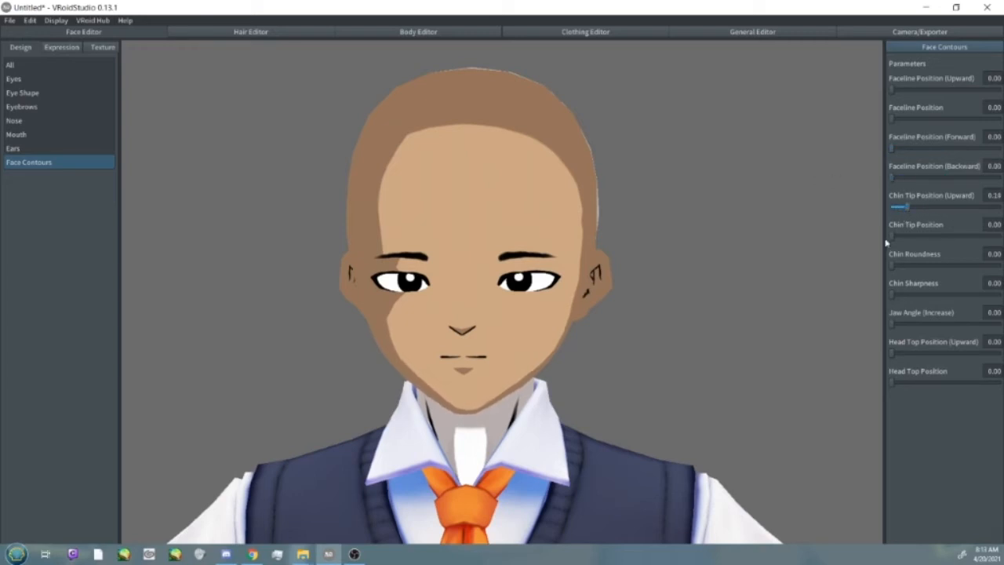
{"action": "left_click", "coordinate": [905, 237]}
{"action": "left_click_drag", "start_coordinate": [924, 241], "coordinate": [817, 240]}
{"action": "left_click_drag", "start_coordinate": [889, 294], "coordinate": [1002, 305]}
- Set the face contour's Faceline Position to 0.44 and check the head together with the upper body
{"action": "left_click_drag", "start_coordinate": [698, 268], "coordinate": [724, 273]}
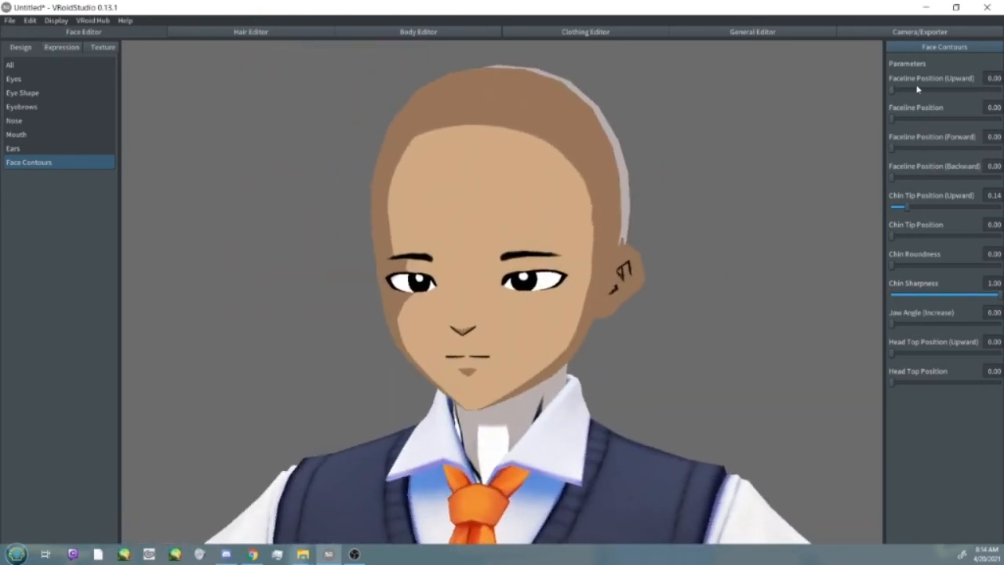
{"action": "left_click_drag", "start_coordinate": [917, 89], "coordinate": [838, 99]}
{"action": "left_click_drag", "start_coordinate": [896, 120], "coordinate": [939, 121]}
{"action": "right_click_drag", "start_coordinate": [816, 144], "coordinate": [771, 147]}
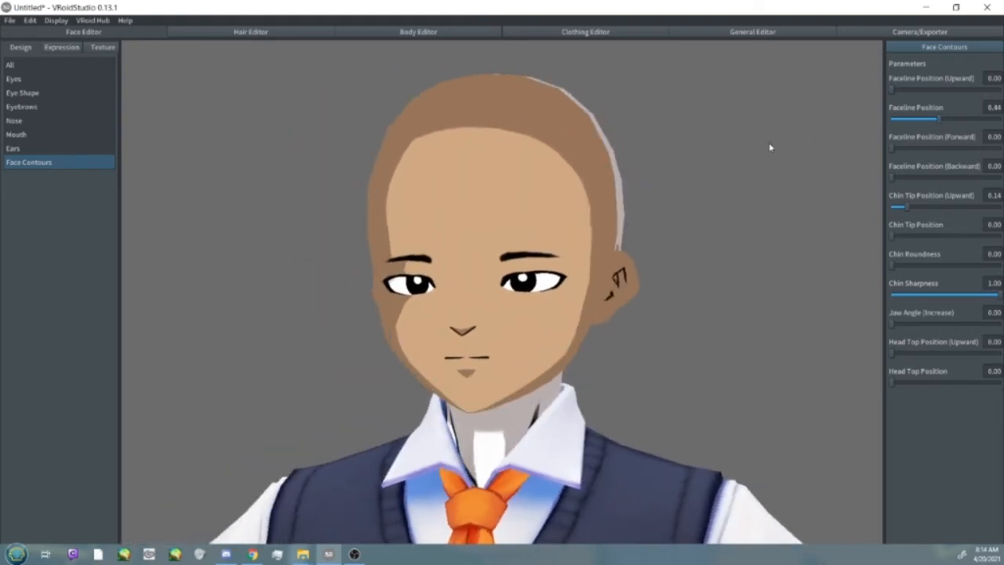
{"action": "scroll", "coordinate": [751, 188], "scroll_direction": "down", "scroll_amount": 5}
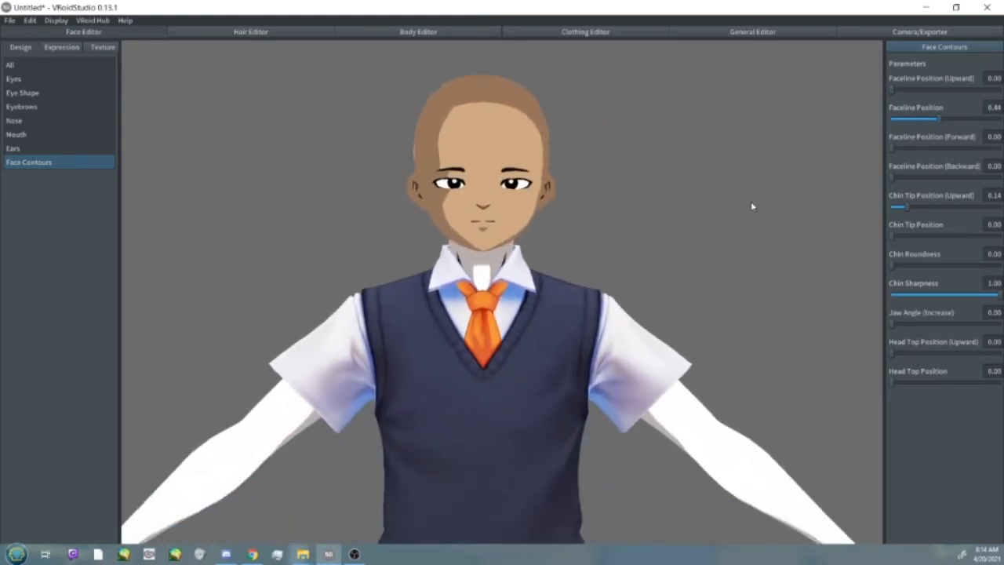
{"action": "scroll", "coordinate": [752, 206], "scroll_direction": "up", "scroll_amount": 3}
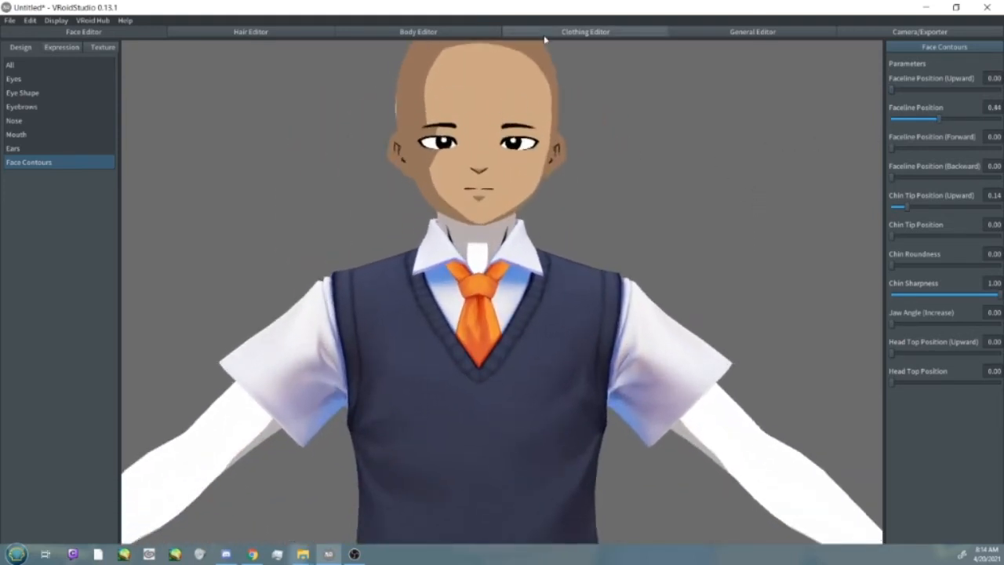
- Open the body skin texture for brush painting and add a new layer above the default image
{"action": "left_click", "coordinate": [545, 36]}
{"action": "left_click", "coordinate": [446, 34]}
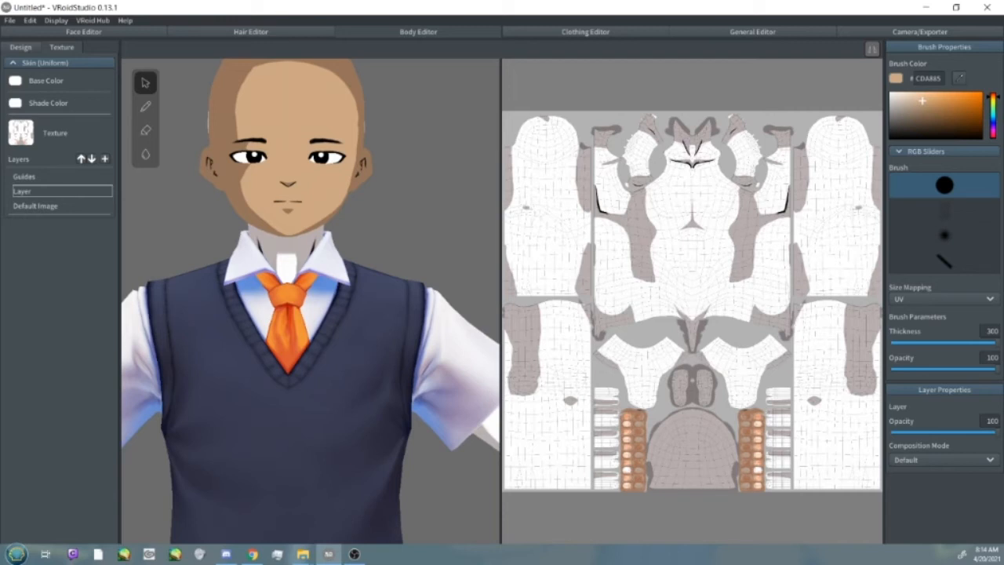
{"action": "key", "text": "p"}
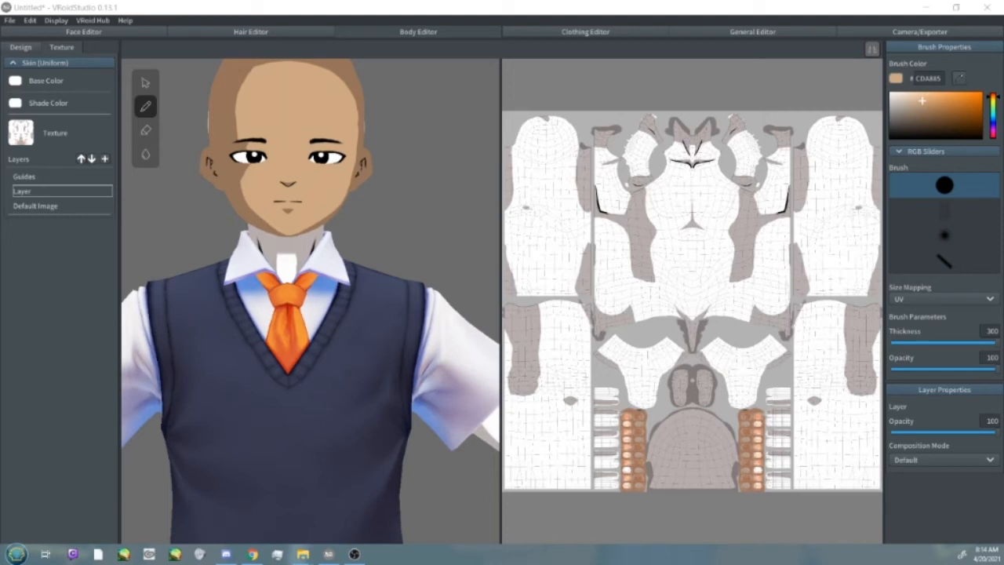
{"action": "left_click", "coordinate": [69, 182]}
{"action": "left_click", "coordinate": [104, 158]}
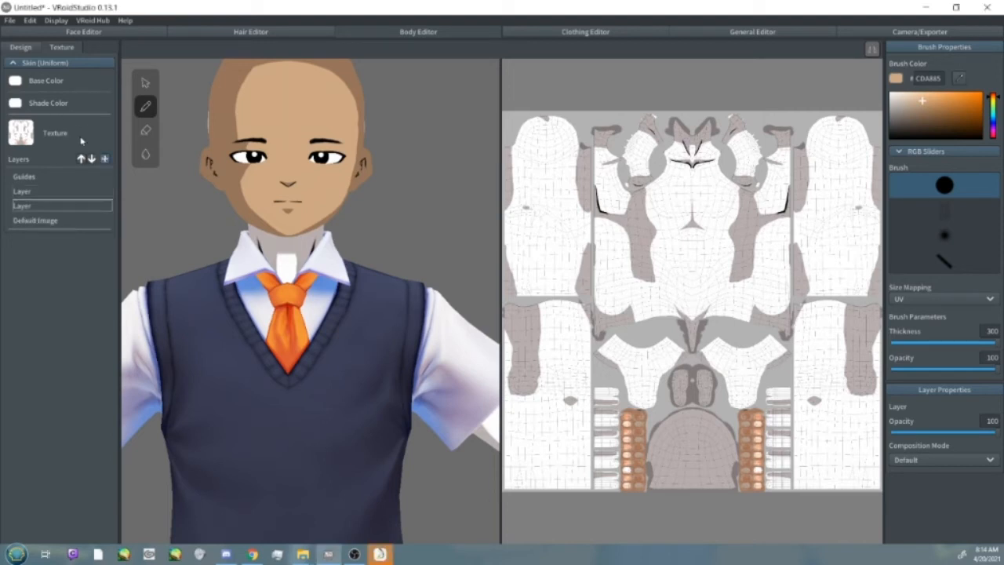
- Set the upper body skin layer's composition mode to Multiply, leaving the layer visible
{"action": "right_click", "coordinate": [66, 194]}
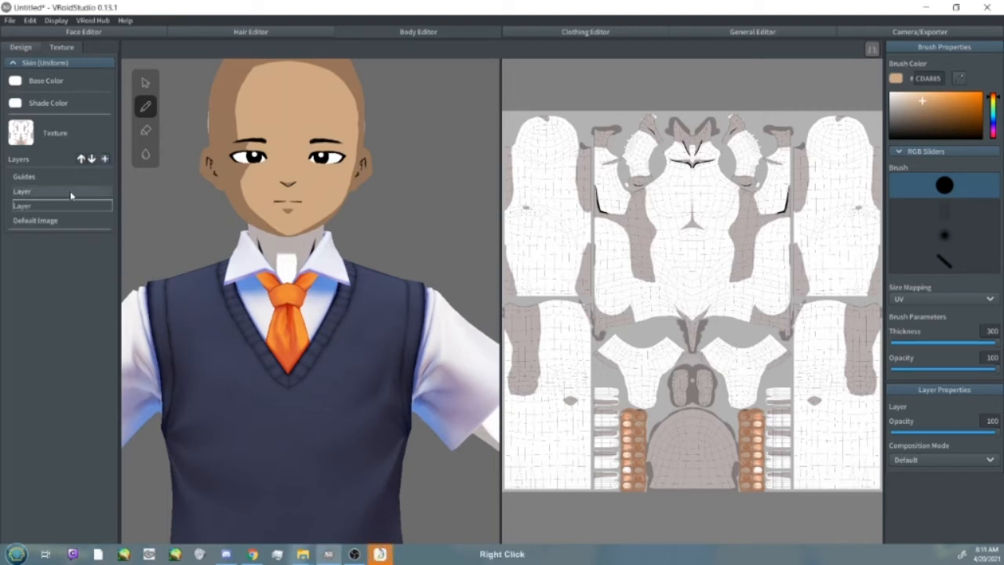
{"action": "right_click", "coordinate": [70, 190]}
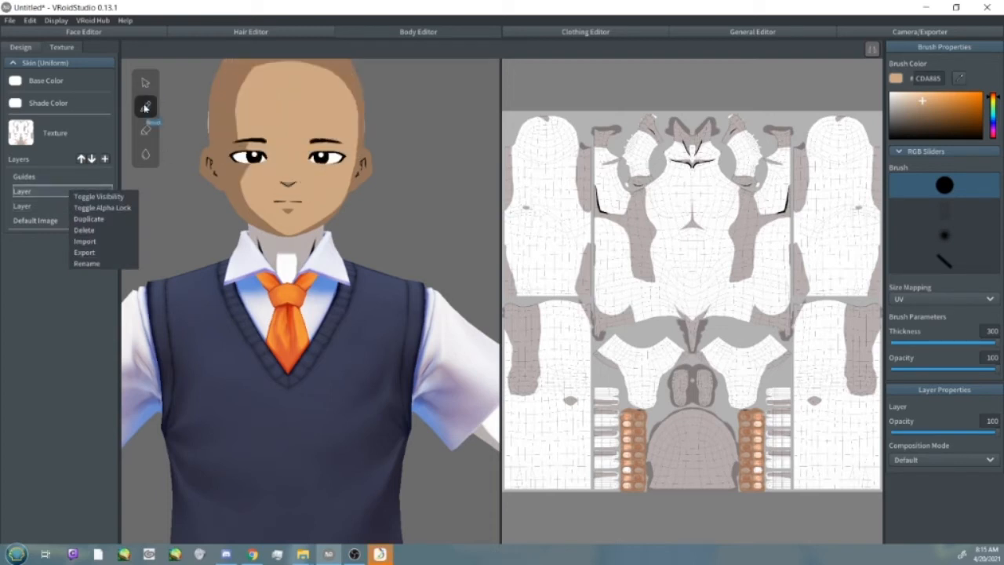
{"action": "left_click", "coordinate": [88, 196]}
{"action": "right_click", "coordinate": [87, 194]}
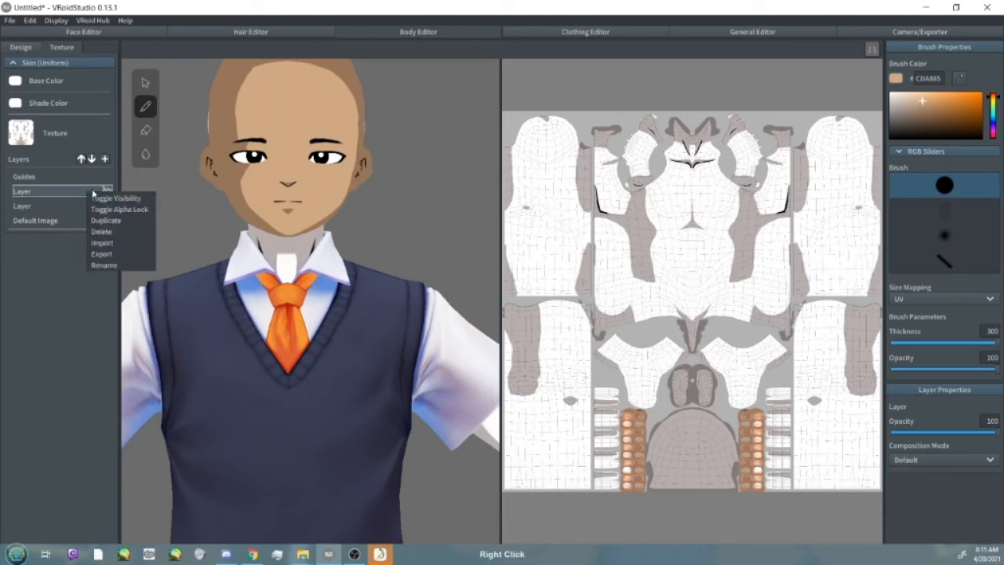
{"action": "left_click", "coordinate": [98, 196]}
{"action": "left_click", "coordinate": [941, 461]}
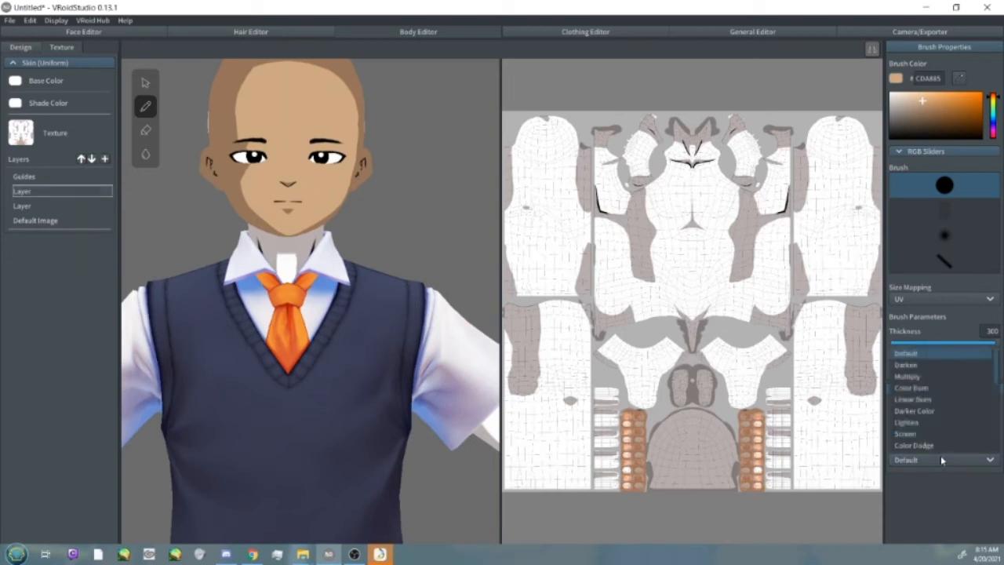
{"action": "left_click", "coordinate": [936, 381]}
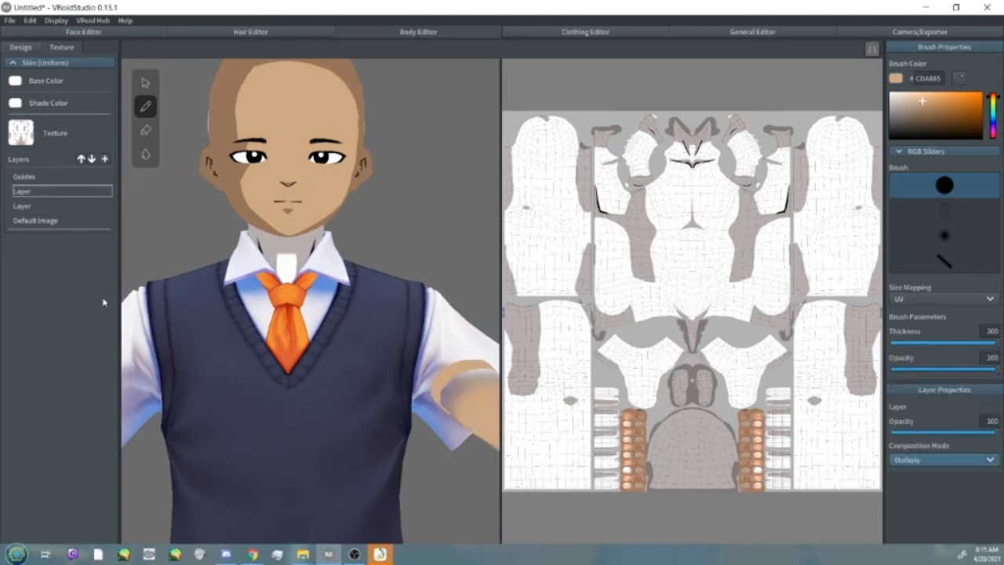
- Hide the Default Image skin layer and set the Eraser thickness to 89 on the lower layer
{"action": "right_click", "coordinate": [78, 220]}
{"action": "left_click", "coordinate": [70, 226]}
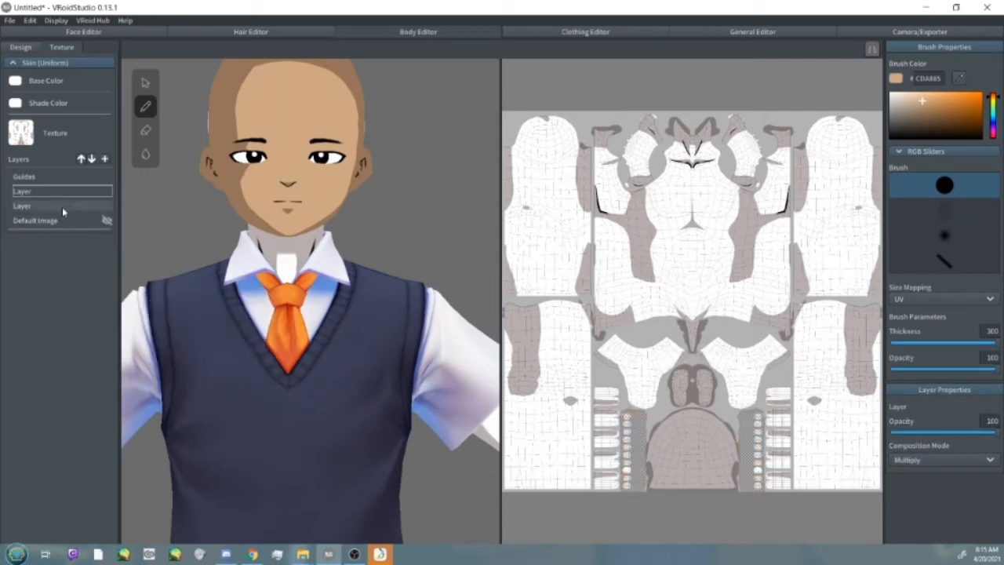
{"action": "left_click", "coordinate": [145, 131]}
{"action": "left_click", "coordinate": [924, 342]}
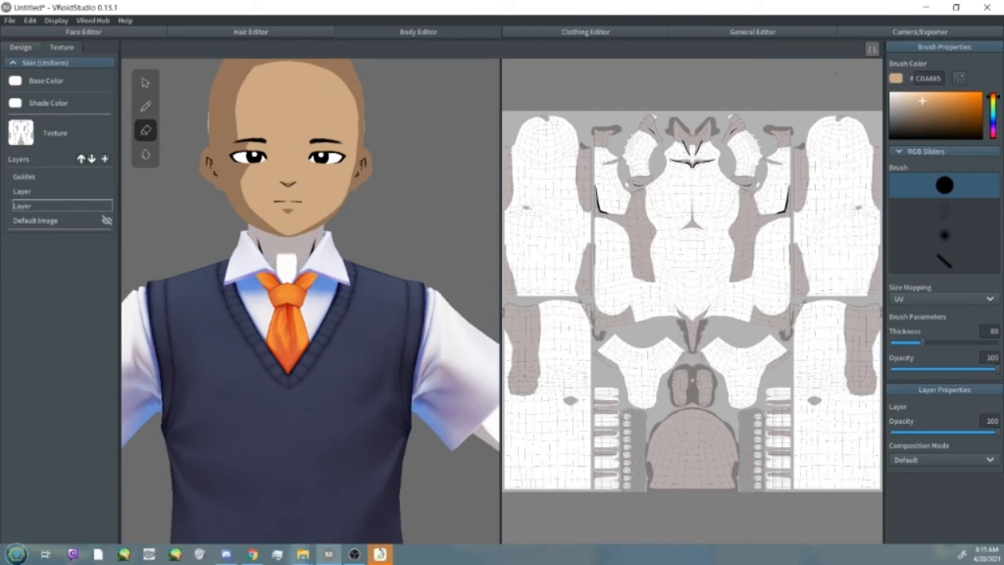
- Paint the finger strips of the body texture tan on the Multiply layer with an 89-thick brush
{"action": "left_click", "coordinate": [55, 191]}
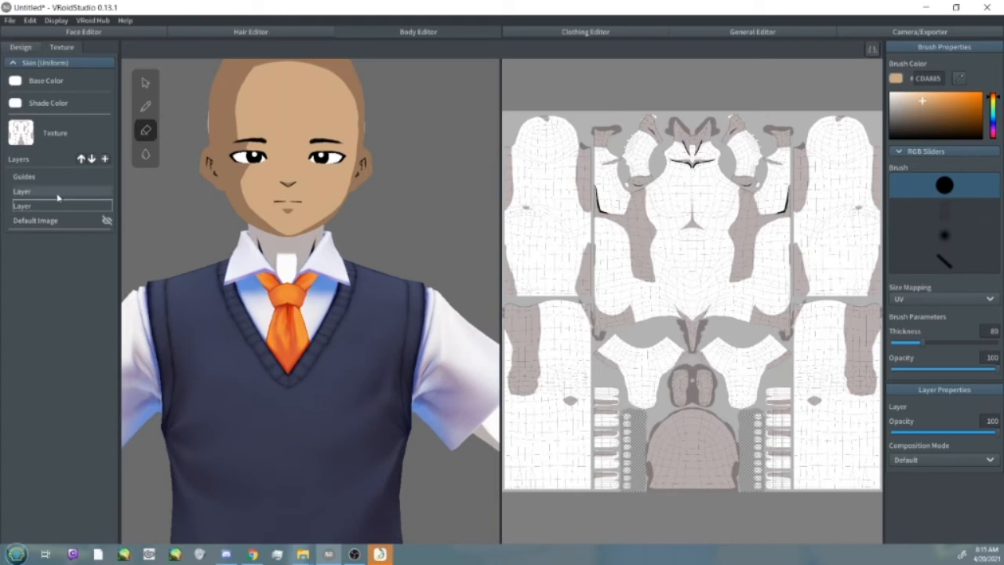
{"action": "left_click", "coordinate": [145, 106]}
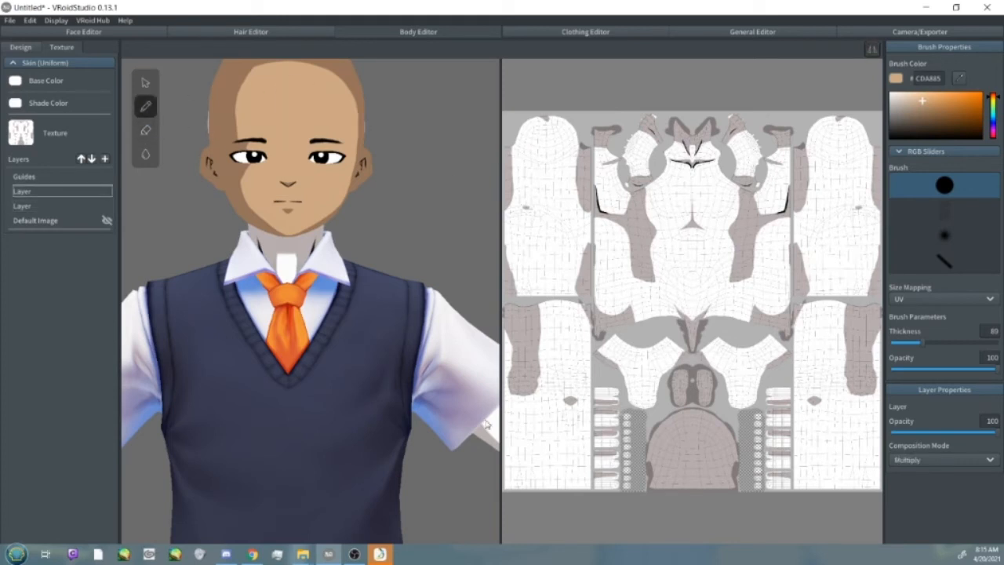
{"action": "mouse_move", "coordinate": [485, 423]}
{"action": "right_mouse_down"}
{"action": "mouse_move", "coordinate": [455, 416]}
{"action": "mouse_move", "coordinate": [471, 424]}
{"action": "right_mouse_up"}
{"action": "key", "text": "ctrl+minus"}
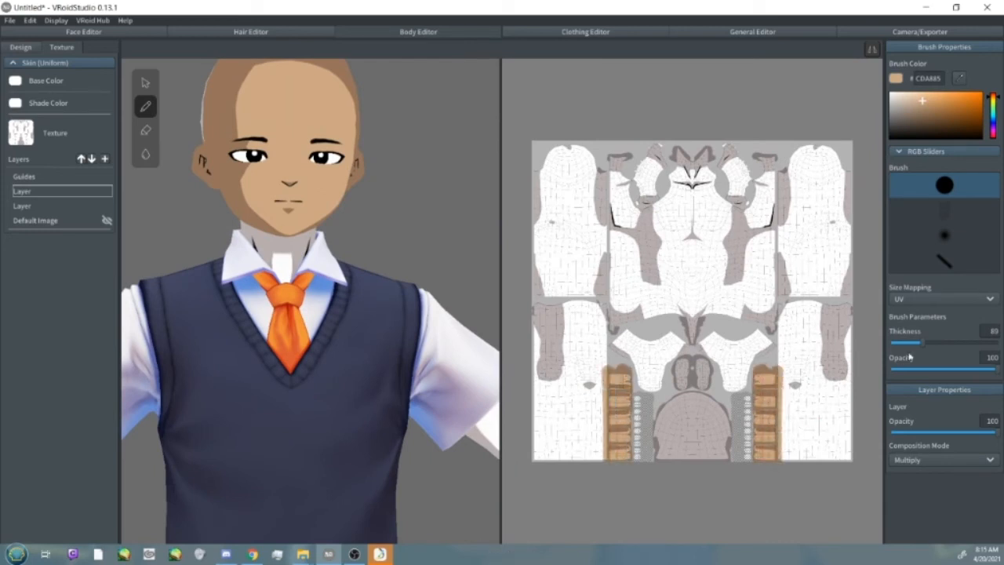
- Paint the lower areas of the body texture tan around the fingers and the central rounded piece, varying brush thickness between 83 and 152
{"action": "left_click", "coordinate": [944, 342]}
{"action": "mouse_move", "coordinate": [801, 423]}
{"action": "left_mouse_down"}
{"action": "mouse_move", "coordinate": [805, 406]}
{"action": "mouse_move", "coordinate": [792, 451]}
{"action": "mouse_move", "coordinate": [794, 362]}
{"action": "mouse_move", "coordinate": [783, 352]}
{"action": "left_mouse_up"}
{"action": "mouse_move", "coordinate": [734, 380]}
{"action": "left_mouse_down"}
{"action": "mouse_move", "coordinate": [708, 428]}
{"action": "mouse_move", "coordinate": [706, 459]}
{"action": "mouse_move", "coordinate": [728, 416]}
{"action": "left_mouse_up"}
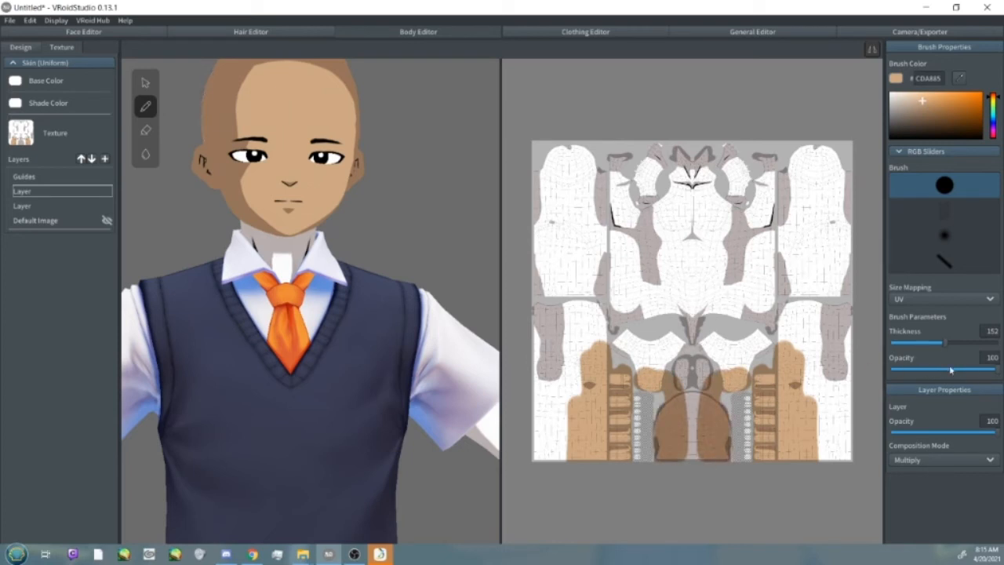
{"action": "left_click_drag", "start_coordinate": [728, 416], "coordinate": [733, 451]}
{"action": "mouse_move", "coordinate": [703, 404]}
{"action": "left_mouse_down"}
{"action": "mouse_move", "coordinate": [698, 456]}
{"action": "mouse_move", "coordinate": [695, 369]}
{"action": "left_mouse_up"}
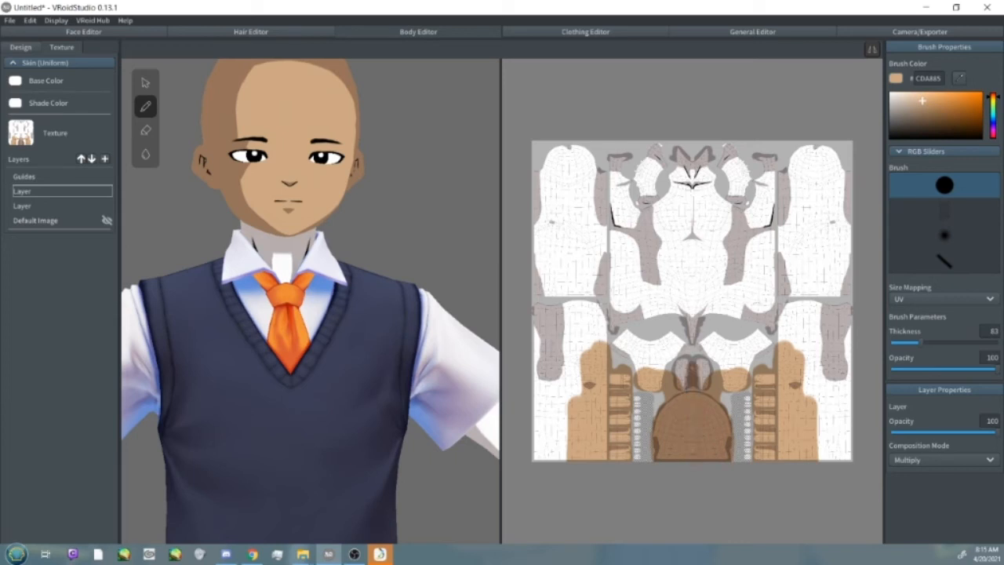
{"action": "left_click_drag", "start_coordinate": [928, 345], "coordinate": [936, 343]}
{"action": "mouse_move", "coordinate": [723, 397]}
{"action": "left_mouse_down"}
{"action": "mouse_move", "coordinate": [734, 357]}
{"action": "mouse_move", "coordinate": [753, 353]}
{"action": "mouse_move", "coordinate": [723, 342]}
{"action": "mouse_move", "coordinate": [769, 330]}
{"action": "left_mouse_up"}
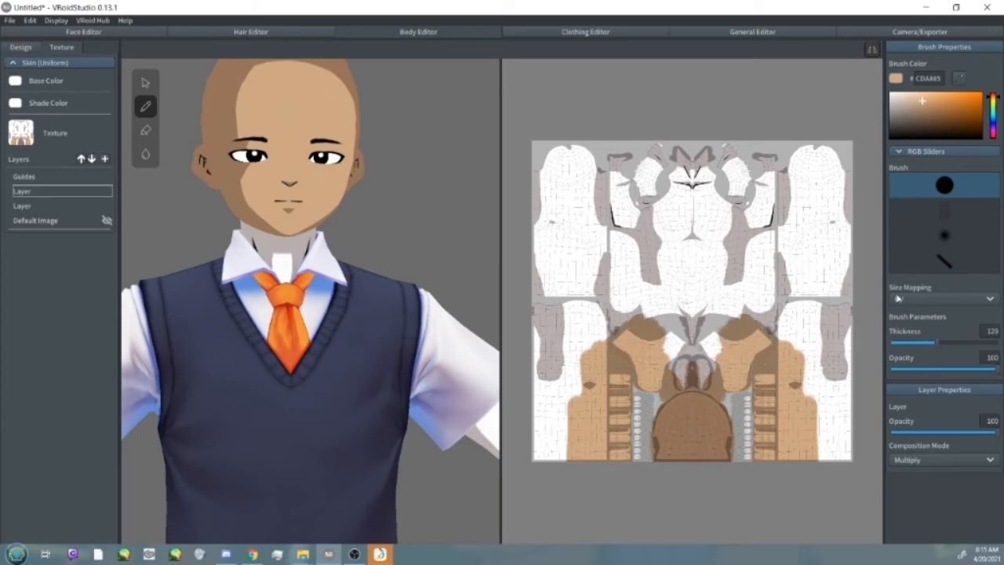
- Cover the torso and remaining limb areas of the body texture with tan, increasing the brush thickness to 300
{"action": "left_click", "coordinate": [947, 344]}
{"action": "mouse_move", "coordinate": [692, 375]}
{"action": "left_mouse_down"}
{"action": "mouse_move", "coordinate": [693, 312]}
{"action": "mouse_move", "coordinate": [731, 301]}
{"action": "mouse_move", "coordinate": [810, 417]}
{"action": "left_mouse_up"}
{"action": "left_click_drag", "start_coordinate": [718, 192], "coordinate": [777, 325]}
{"action": "left_click", "coordinate": [962, 344]}
{"action": "mouse_move", "coordinate": [687, 276]}
{"action": "left_mouse_down"}
{"action": "mouse_move", "coordinate": [650, 295]}
{"action": "mouse_move", "coordinate": [626, 274]}
{"action": "mouse_move", "coordinate": [665, 252]}
{"action": "mouse_move", "coordinate": [672, 205]}
{"action": "left_mouse_up"}
{"action": "left_click_drag", "start_coordinate": [975, 343], "coordinate": [1002, 347]}
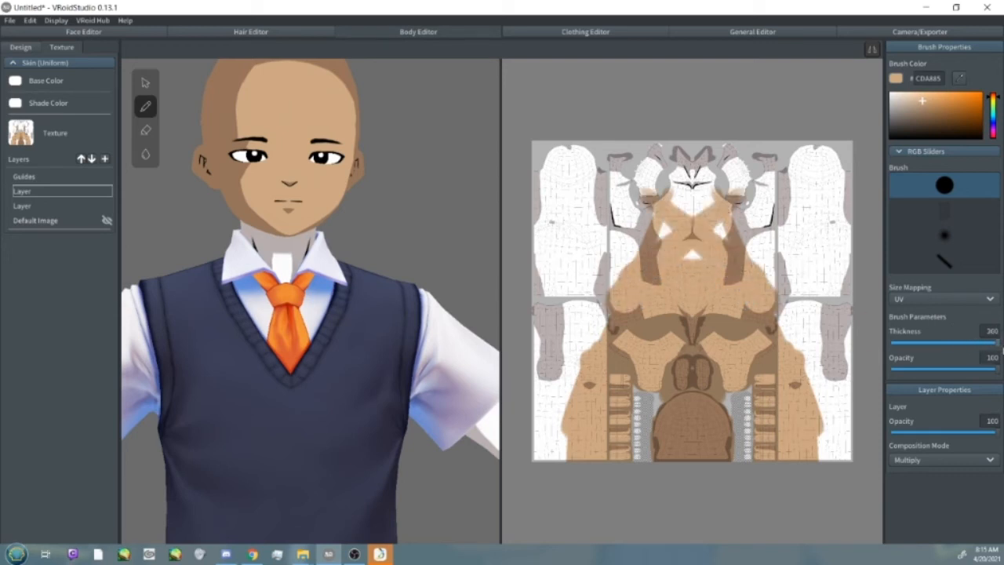
{"action": "mouse_move", "coordinate": [621, 376]}
{"action": "left_mouse_down"}
{"action": "mouse_move", "coordinate": [566, 443]}
{"action": "mouse_move", "coordinate": [516, 377]}
{"action": "mouse_move", "coordinate": [547, 153]}
{"action": "mouse_move", "coordinate": [569, 212]}
{"action": "mouse_move", "coordinate": [566, 338]}
{"action": "mouse_move", "coordinate": [585, 279]}
{"action": "mouse_move", "coordinate": [588, 169]}
{"action": "mouse_move", "coordinate": [603, 255]}
{"action": "mouse_move", "coordinate": [594, 341]}
{"action": "mouse_move", "coordinate": [626, 164]}
{"action": "mouse_move", "coordinate": [647, 235]}
{"action": "mouse_move", "coordinate": [667, 228]}
{"action": "mouse_move", "coordinate": [686, 169]}
{"action": "mouse_move", "coordinate": [691, 208]}
{"action": "left_mouse_up"}
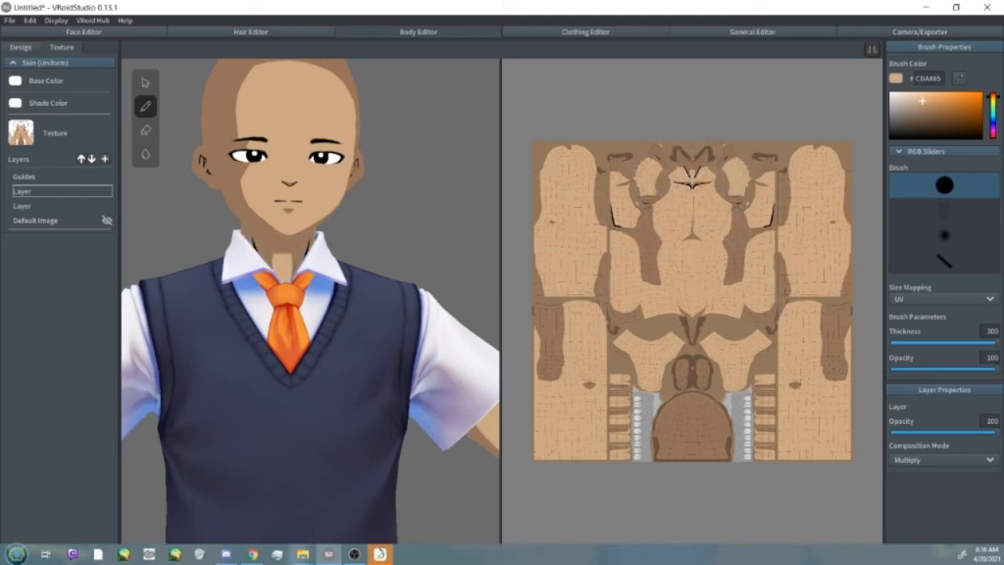
- Check the tan skin on the character's body and open the clothing settings
{"action": "scroll", "coordinate": [336, 381], "scroll_direction": "down", "scroll_amount": 5}
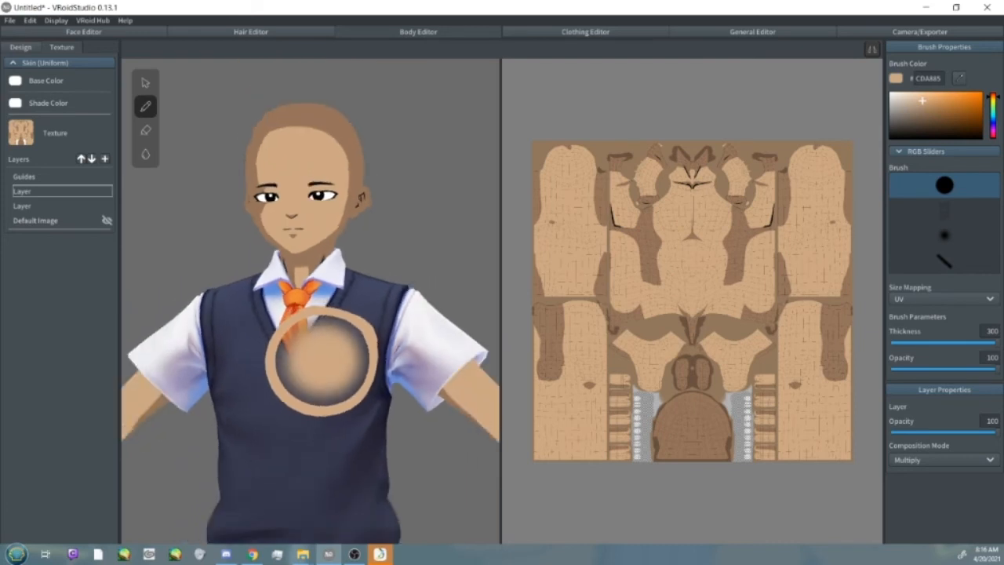
{"action": "scroll", "coordinate": [332, 404], "scroll_direction": "down", "scroll_amount": 3}
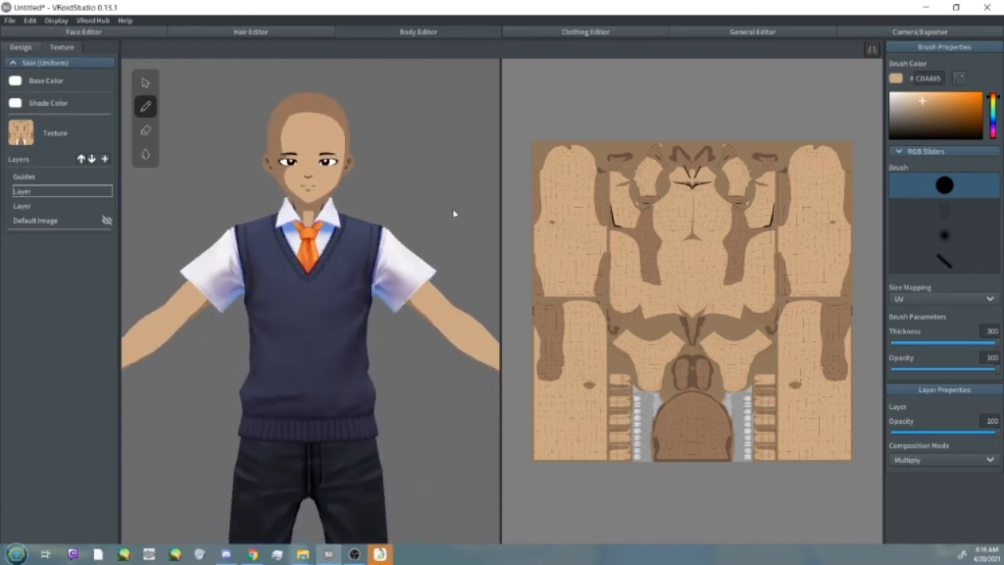
{"action": "left_click", "coordinate": [542, 33]}
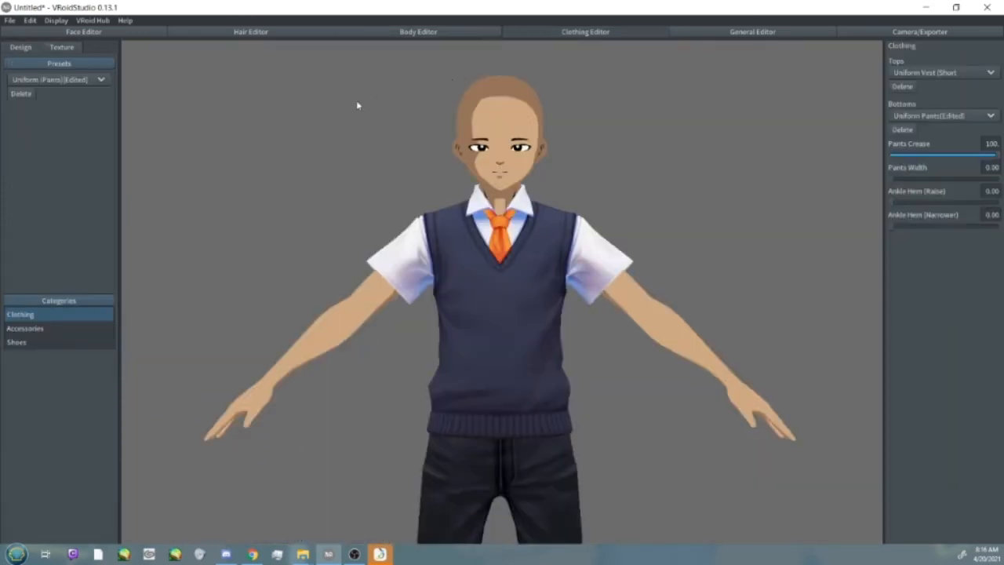
- Switch the clothing preset to Base Model and check the unclothed character's painted skin in the body editor
{"action": "left_click", "coordinate": [87, 80]}
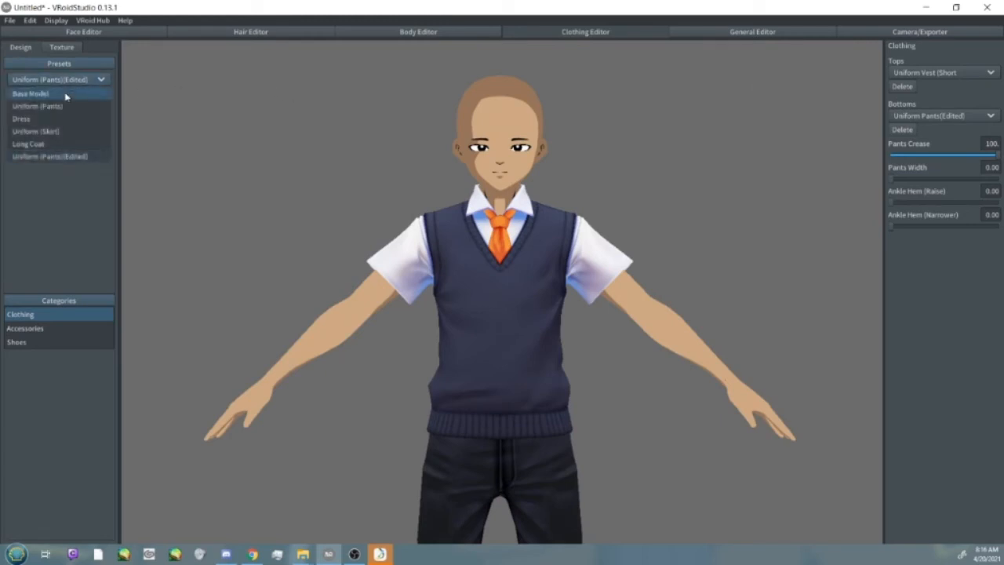
{"action": "left_click", "coordinate": [65, 92]}
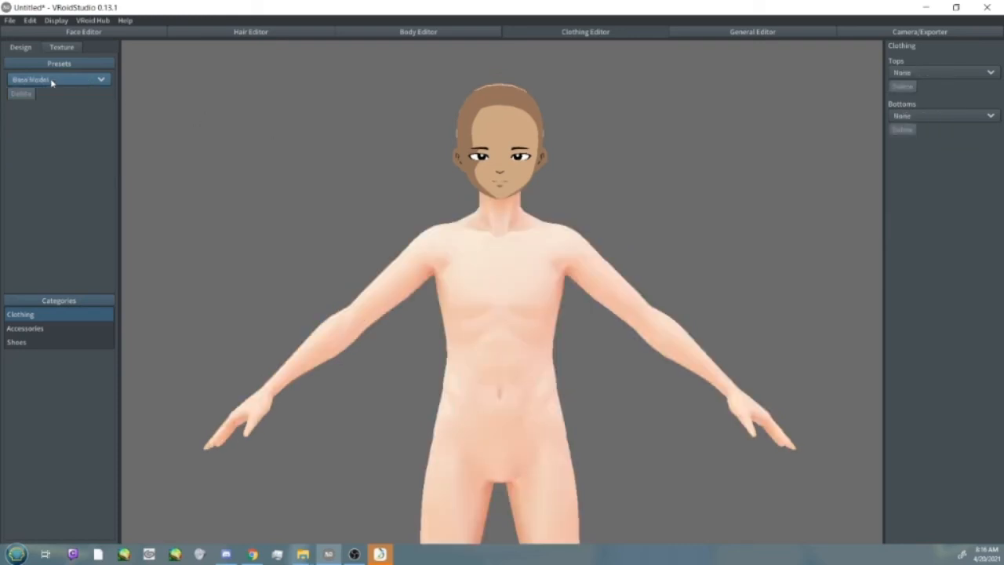
{"action": "left_click", "coordinate": [391, 33]}
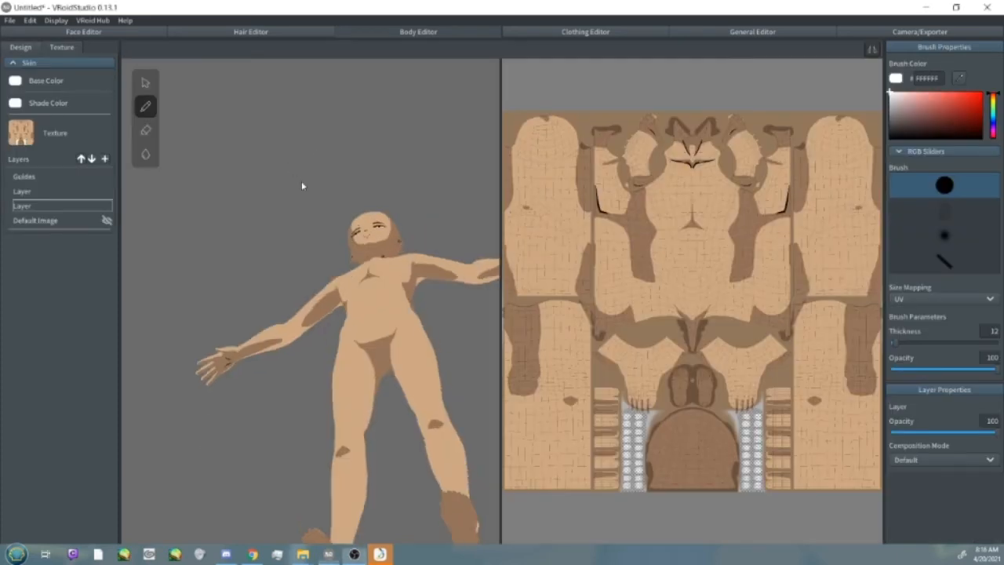
{"action": "right_click_drag", "start_coordinate": [303, 185], "coordinate": [309, 172]}
{"action": "middle_click_drag", "start_coordinate": [310, 172], "coordinate": [319, 160]}
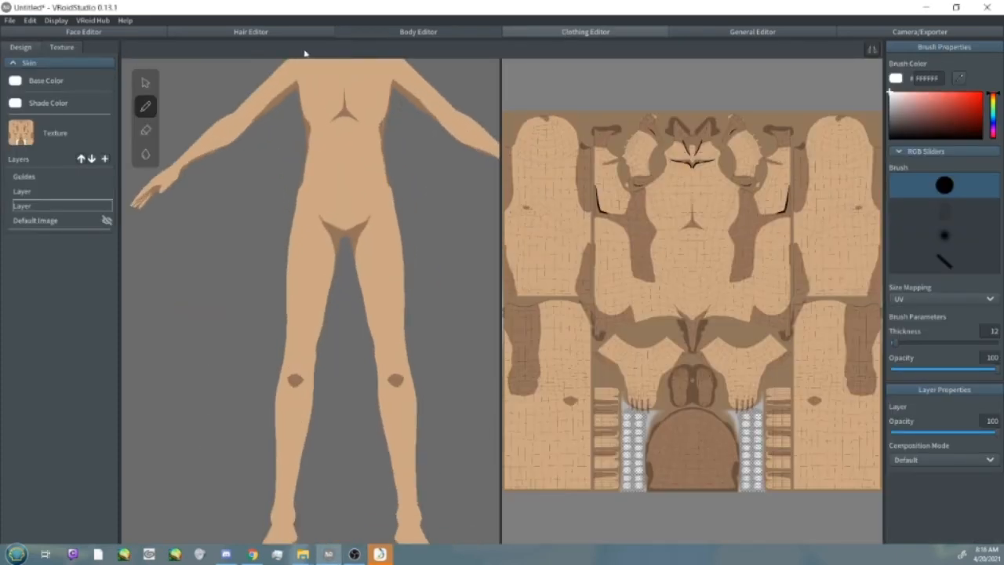
- Enlarge the head in the body design settings by setting Head Size (Bigger) to 0.13
{"action": "left_click", "coordinate": [21, 46]}
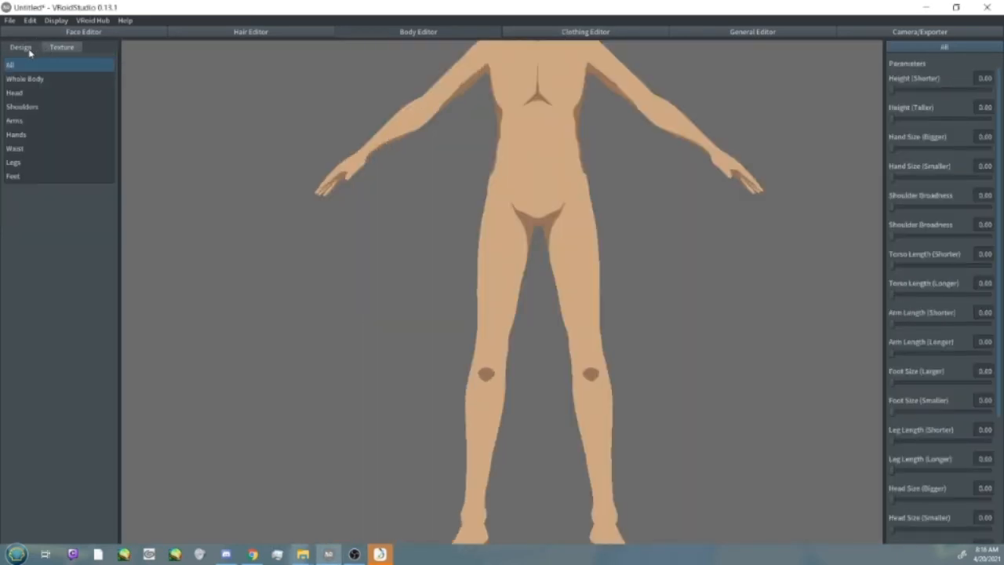
{"action": "left_click", "coordinate": [68, 81]}
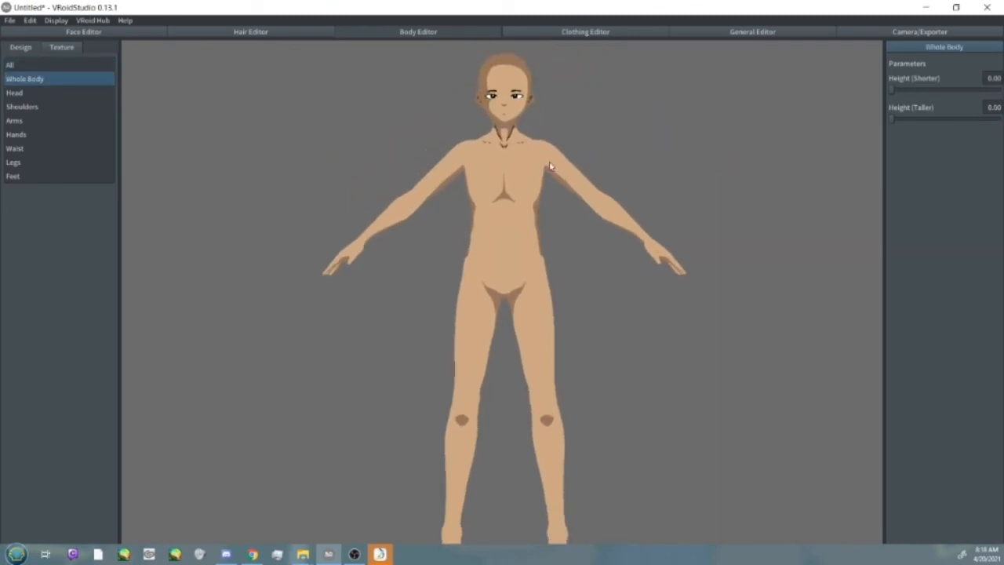
{"action": "left_click", "coordinate": [67, 93]}
{"action": "left_click_drag", "start_coordinate": [898, 91], "coordinate": [909, 97]}
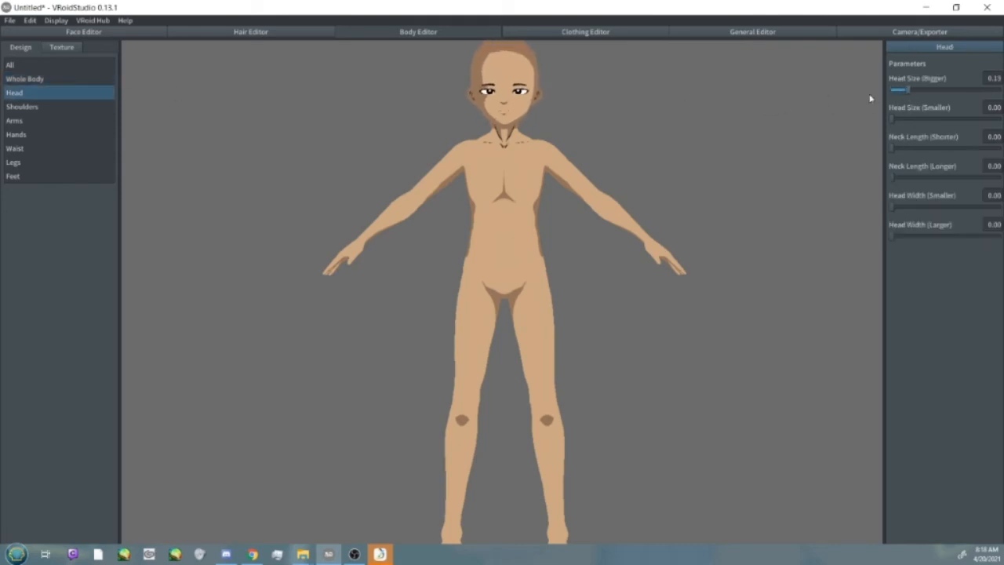
- Set Shoulder Broadness (Larger) to 0.20 and Arm Length (Shorter) to 0.12, keeping Arm Length (Longer) at 0.00
{"action": "left_click", "coordinate": [33, 79]}
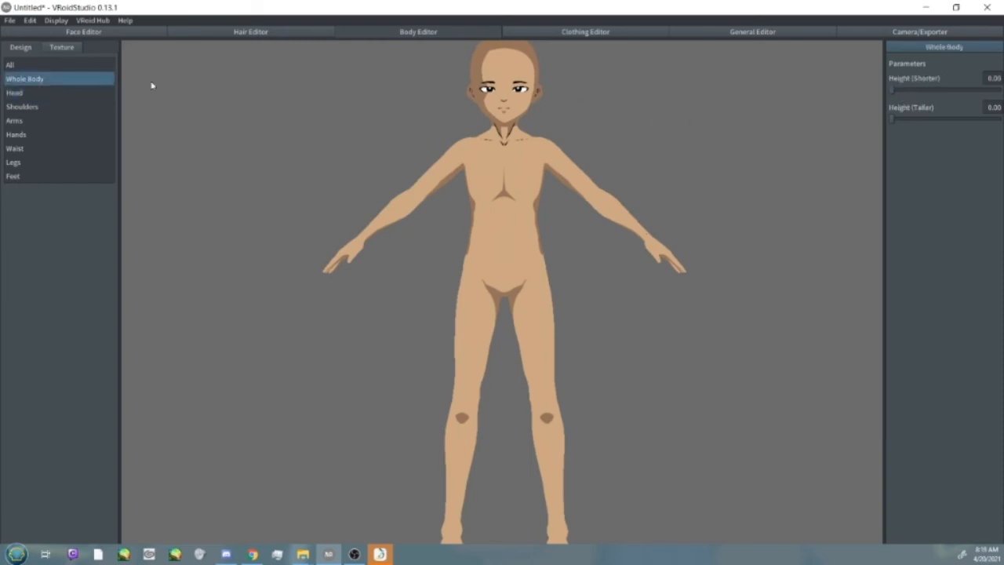
{"action": "left_click", "coordinate": [86, 106]}
{"action": "left_click", "coordinate": [914, 91]}
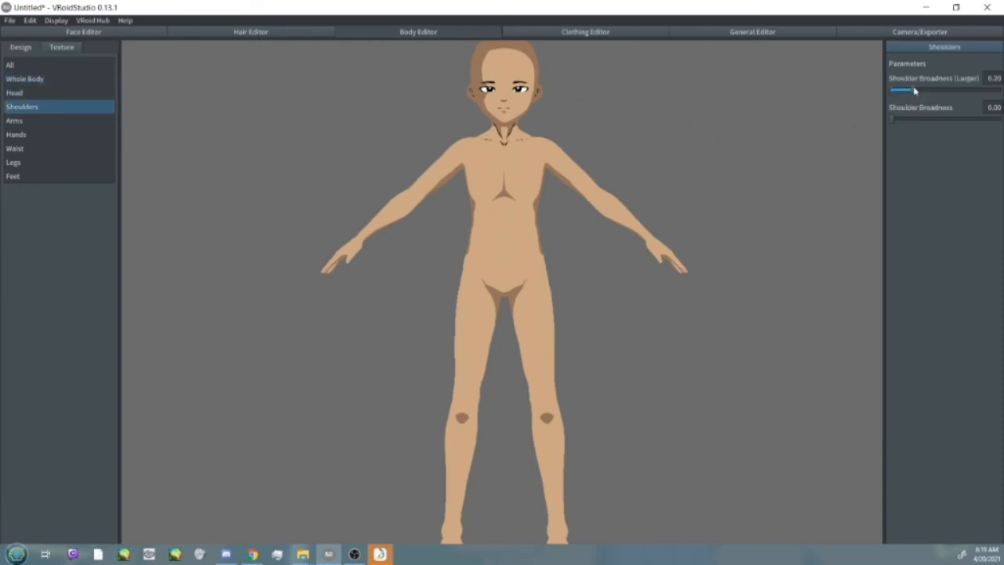
{"action": "left_click", "coordinate": [41, 175]}
{"action": "left_click", "coordinate": [24, 121]}
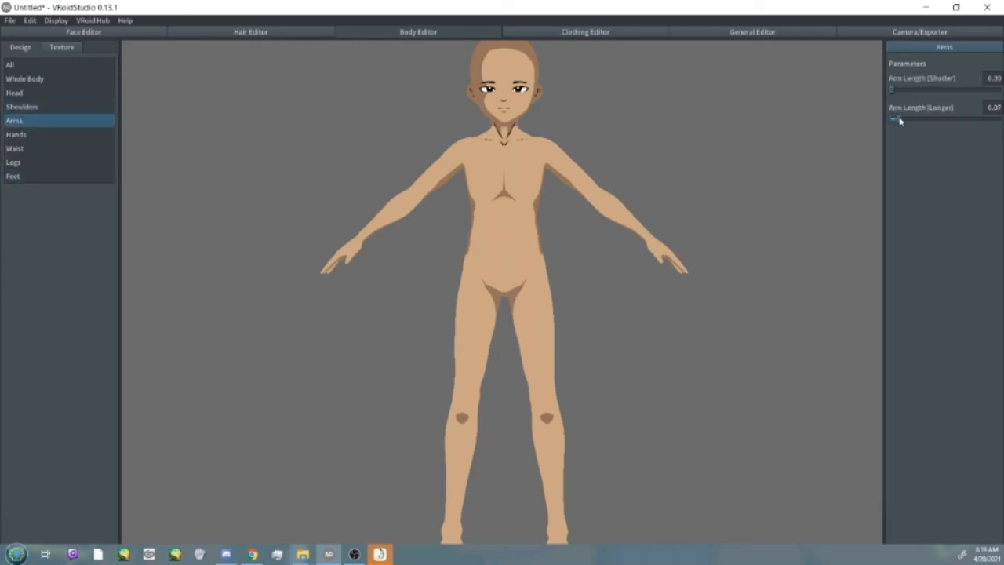
{"action": "left_click_drag", "start_coordinate": [916, 121], "coordinate": [891, 120]}
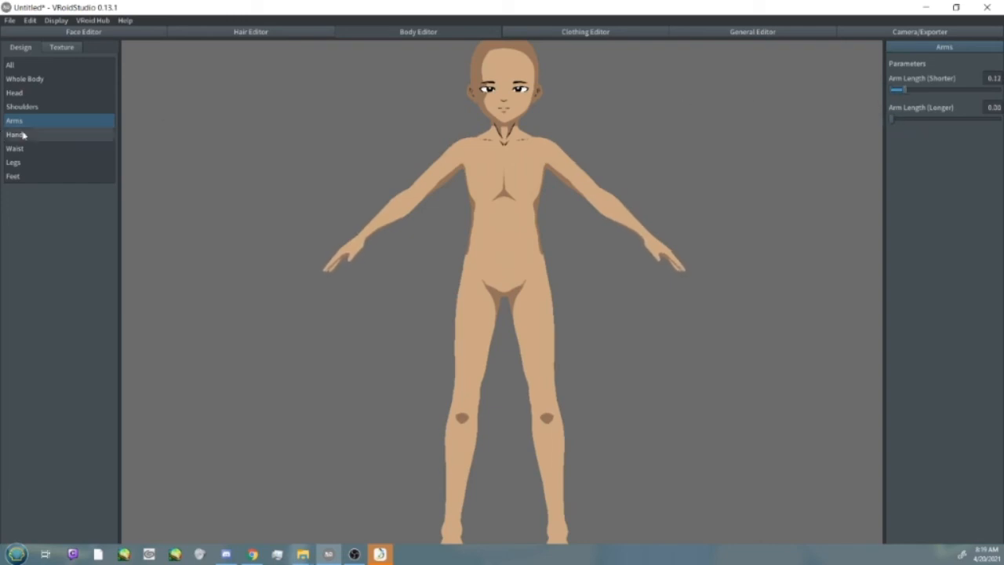
- Set Hand Size (Bigger) to 0.13 and Finger Size (Bigger) to 0.80
{"action": "left_click", "coordinate": [50, 134]}
{"action": "left_click", "coordinate": [904, 91]}
{"action": "left_click_drag", "start_coordinate": [905, 91], "coordinate": [907, 91]}
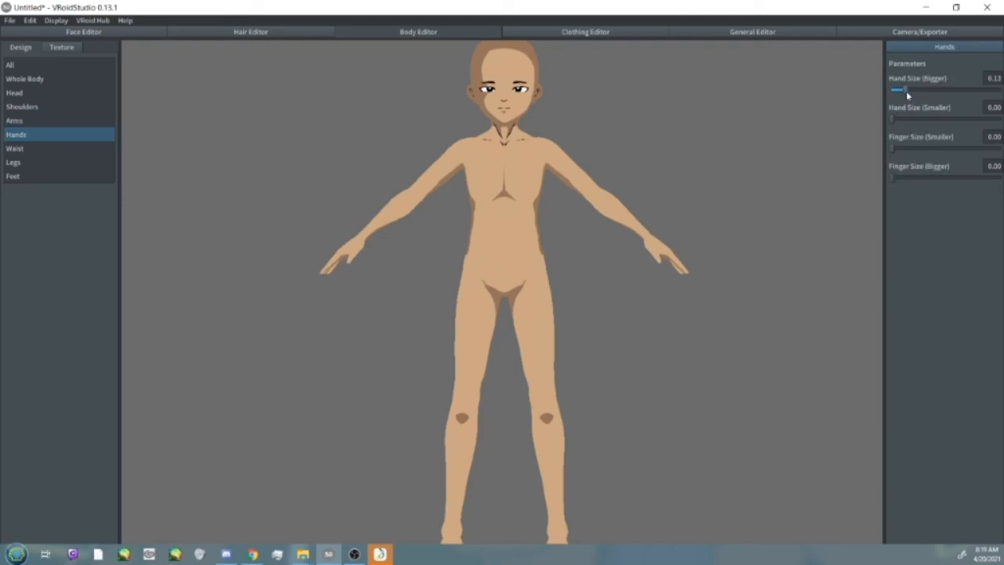
{"action": "left_click_drag", "start_coordinate": [906, 179], "coordinate": [976, 179]}
{"action": "right_click_drag", "start_coordinate": [635, 211], "coordinate": [655, 208]}
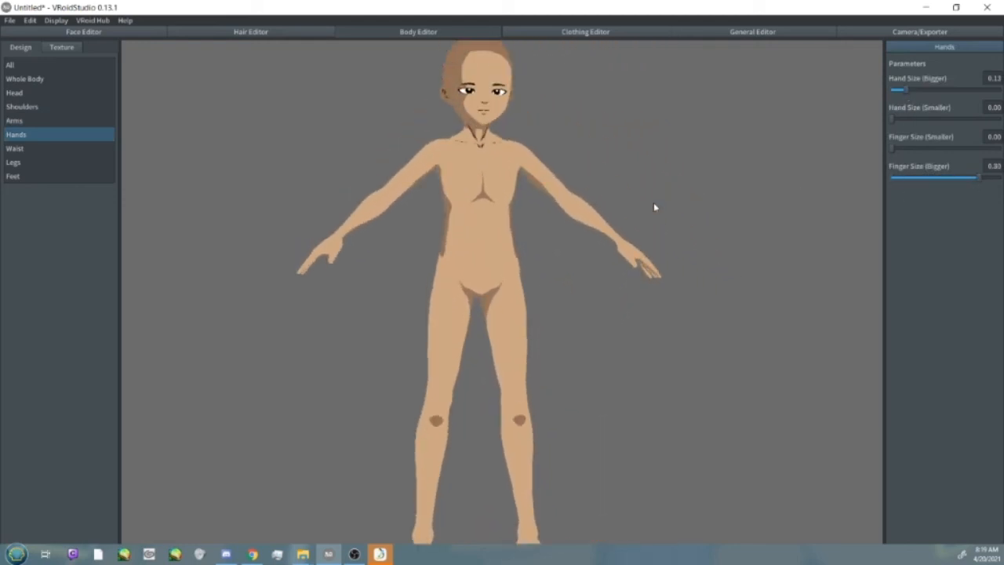
- Set Foot Size (Larger) to 0.21 and Leg Length (Shorter) to 0.22
{"action": "left_click", "coordinate": [48, 177]}
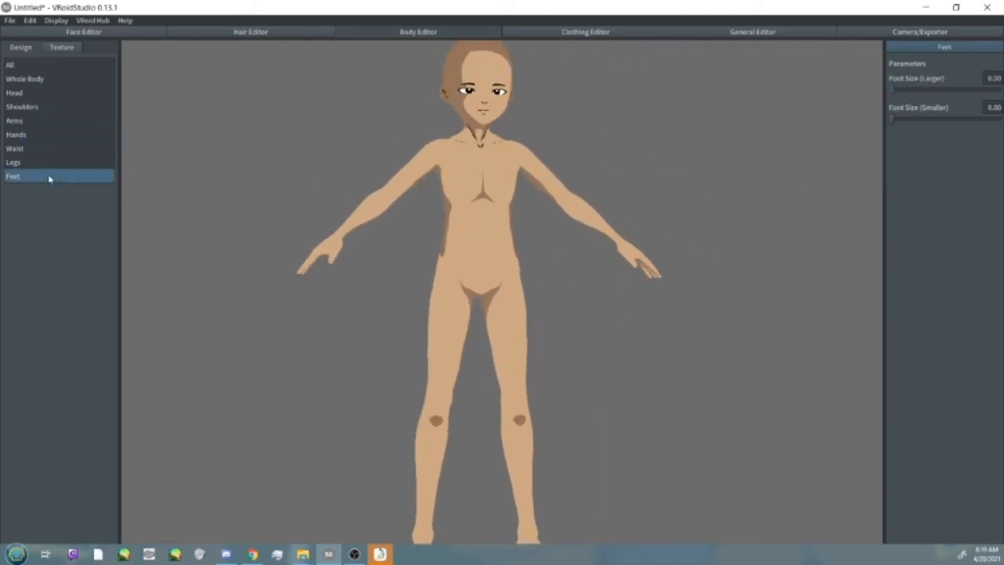
{"action": "left_click", "coordinate": [914, 90]}
{"action": "right_click_drag", "start_coordinate": [603, 202], "coordinate": [605, 209]}
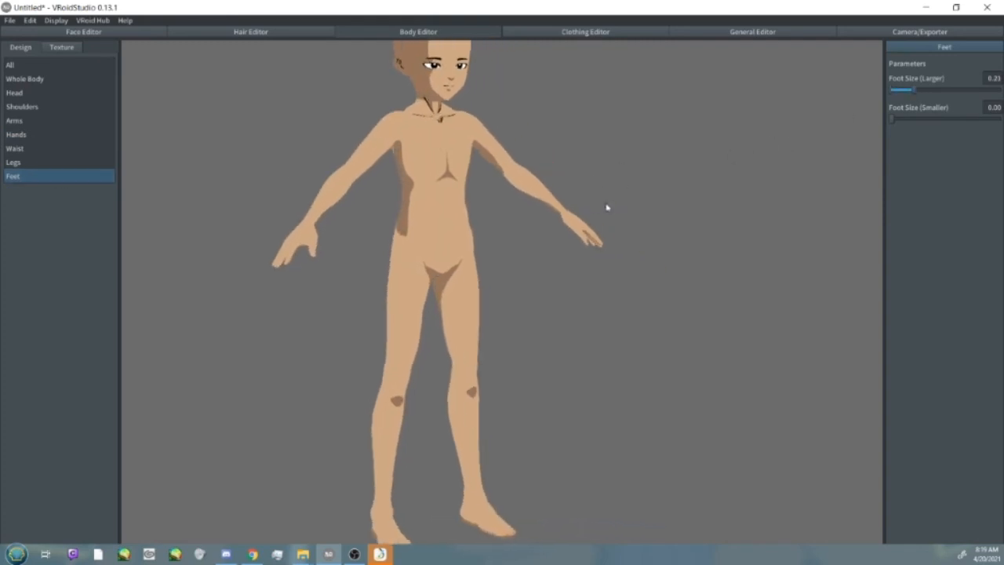
{"action": "left_click", "coordinate": [54, 163]}
{"action": "left_click_drag", "start_coordinate": [898, 91], "coordinate": [915, 91]}
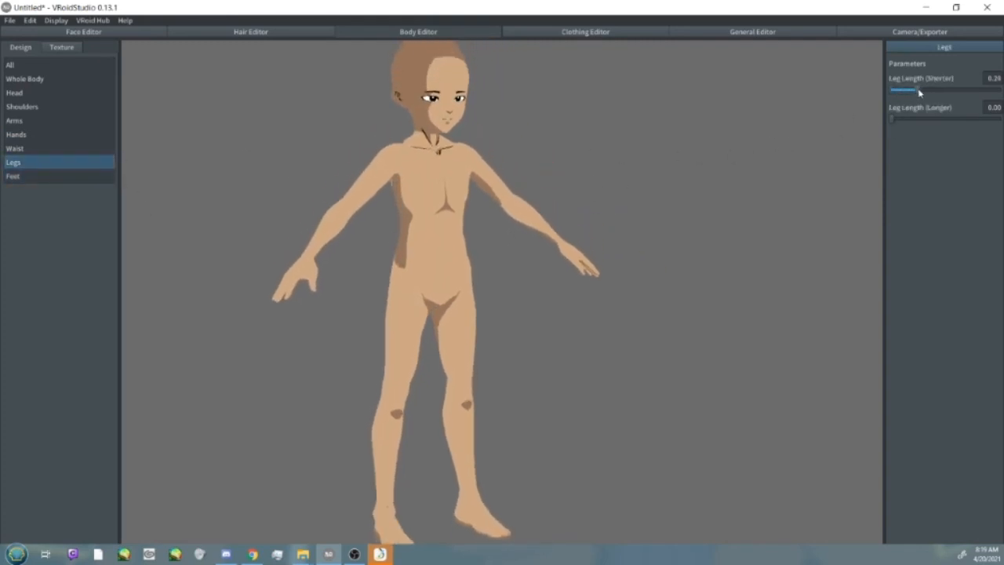
{"action": "right_click_drag", "start_coordinate": [780, 126], "coordinate": [755, 123]}
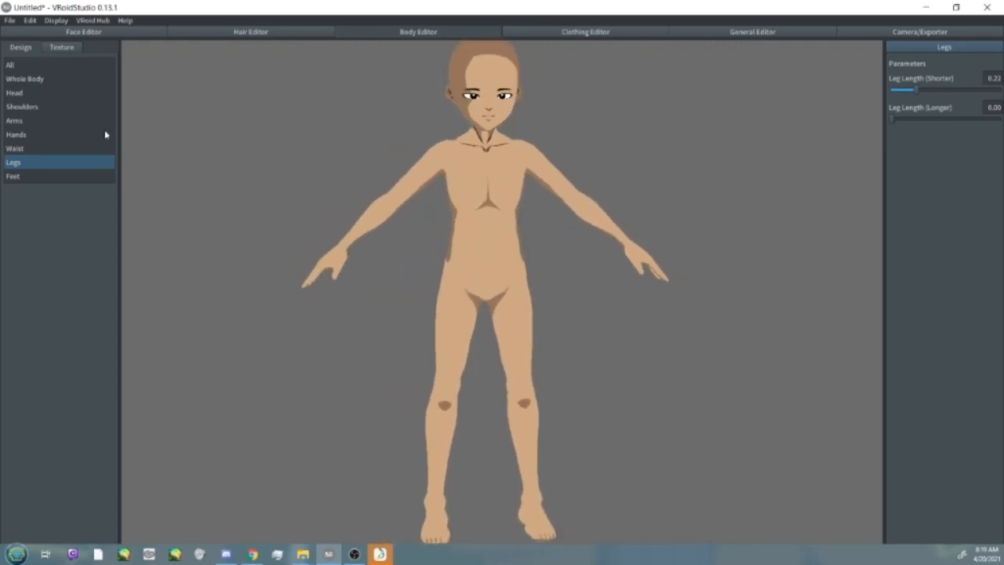
- Try shortening the torso with Torso Length (Shorter) at 0.15 and reset the parameter
{"action": "left_click", "coordinate": [52, 152]}
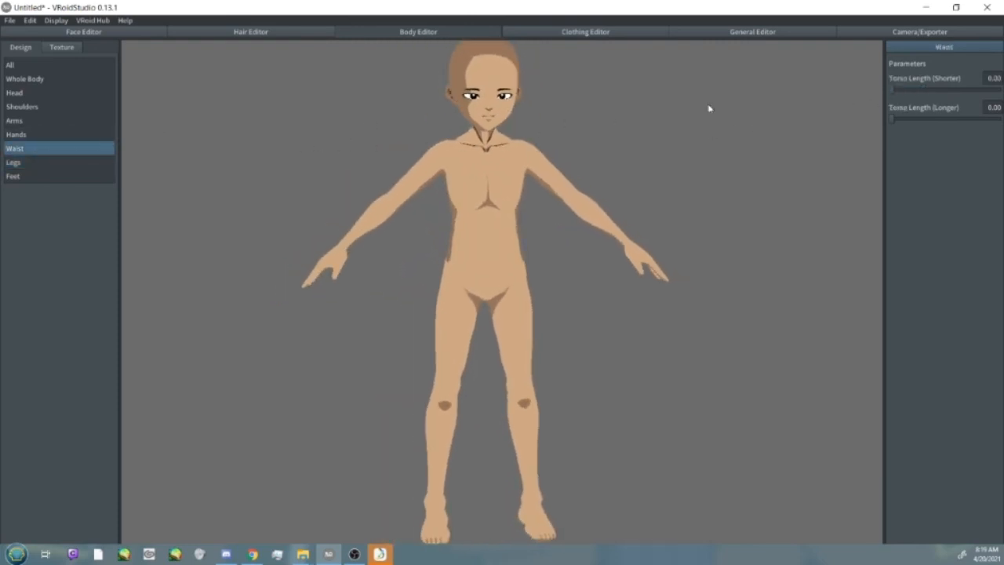
{"action": "left_click_drag", "start_coordinate": [899, 92], "coordinate": [908, 90]}
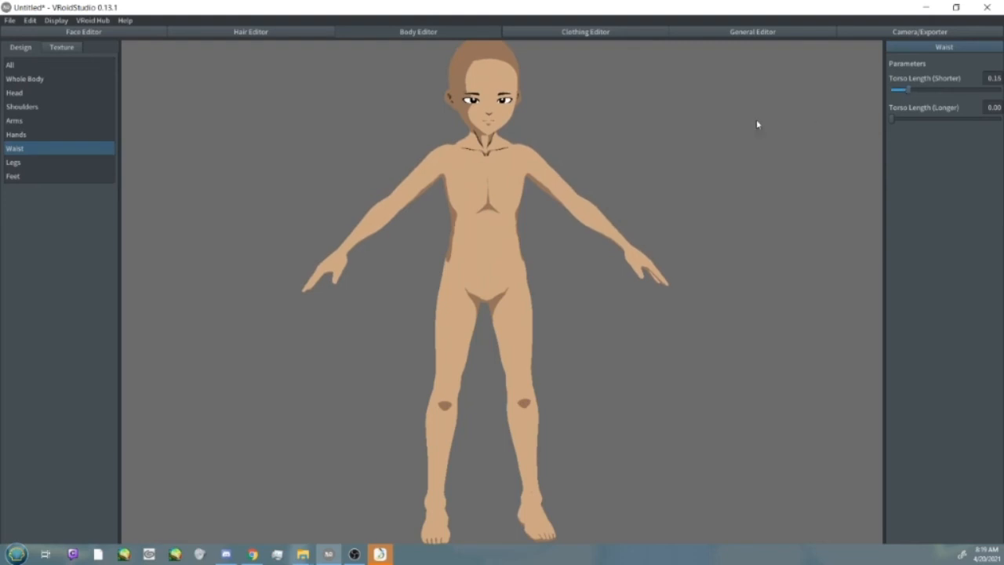
{"action": "right_click_drag", "start_coordinate": [758, 123], "coordinate": [719, 128]}
{"action": "scroll", "coordinate": [713, 120], "scroll_direction": "down", "scroll_amount": 1}
{"action": "left_click_drag", "start_coordinate": [906, 91], "coordinate": [887, 94]}
{"action": "right_click_drag", "start_coordinate": [720, 134], "coordinate": [695, 136]}
- Reduce Hand Size (Bigger) slightly and set Arm Length (Shorter) to 0.30
{"action": "left_click", "coordinate": [47, 135]}
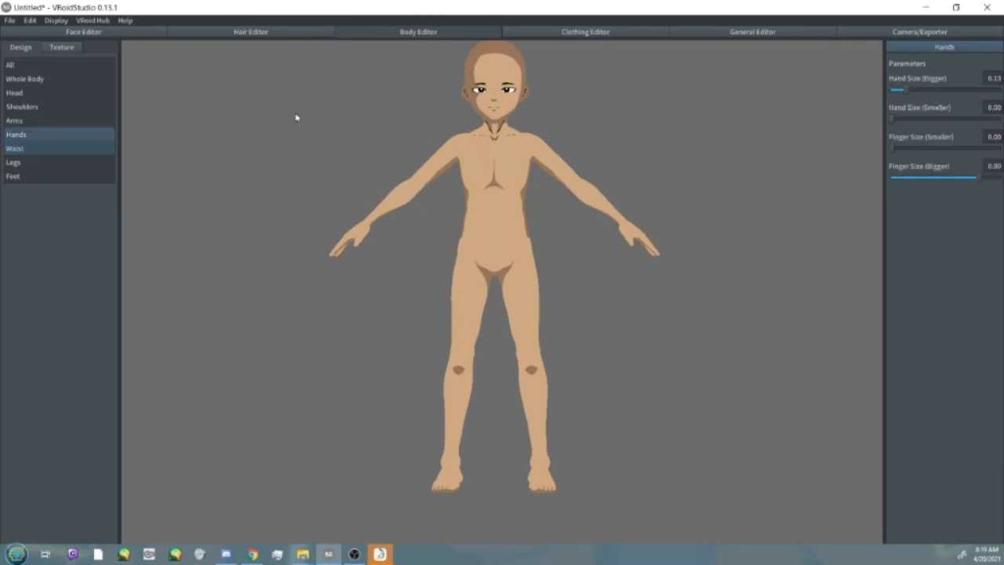
{"action": "left_click", "coordinate": [901, 92]}
{"action": "left_click", "coordinate": [39, 121]}
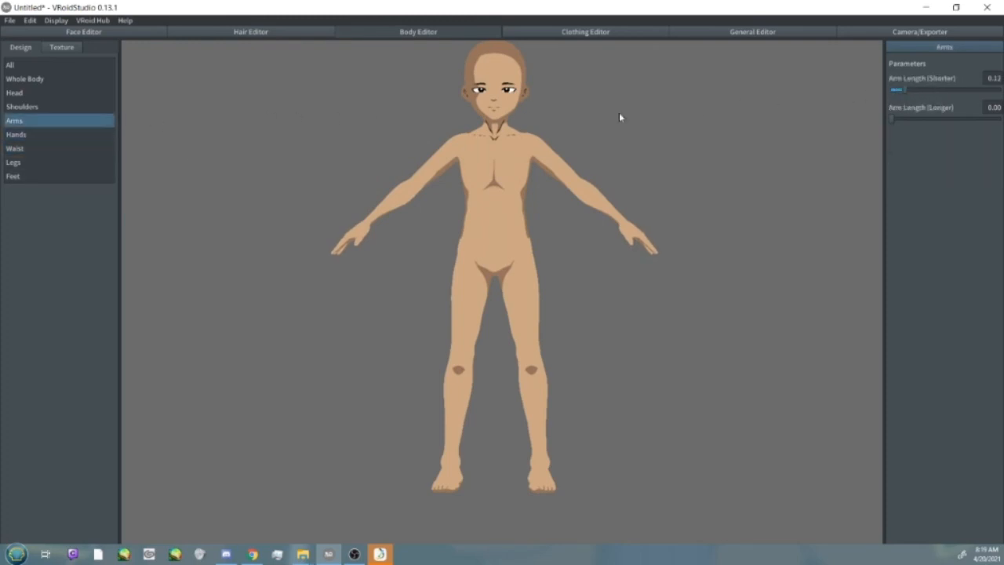
{"action": "left_click_drag", "start_coordinate": [917, 91], "coordinate": [922, 91]}
{"action": "right_click_drag", "start_coordinate": [693, 151], "coordinate": [606, 142]}
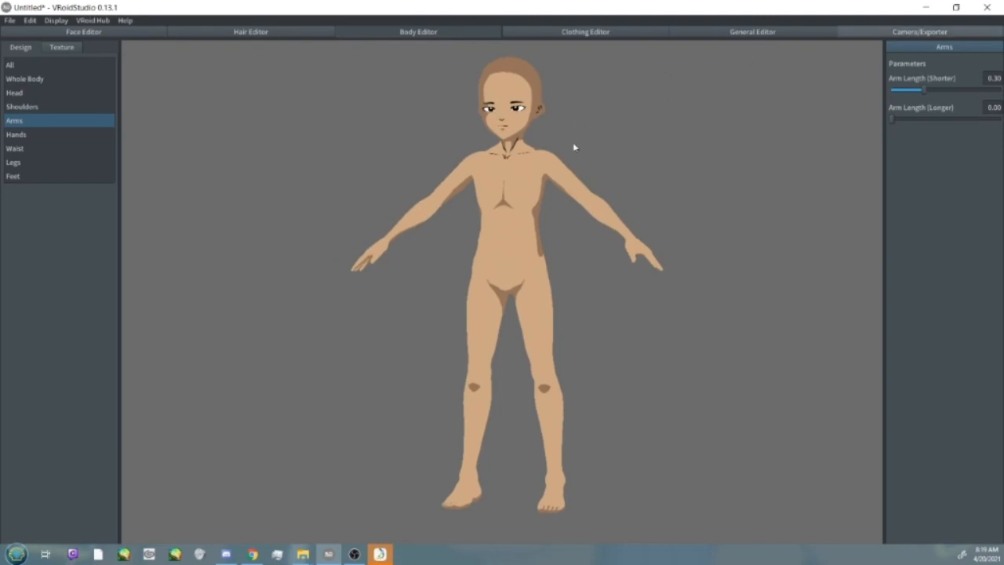
- Try the Closed mouth expression on the character in the camera and exporter settings
{"action": "scroll", "coordinate": [924, 219], "scroll_direction": "down", "scroll_amount": 5}
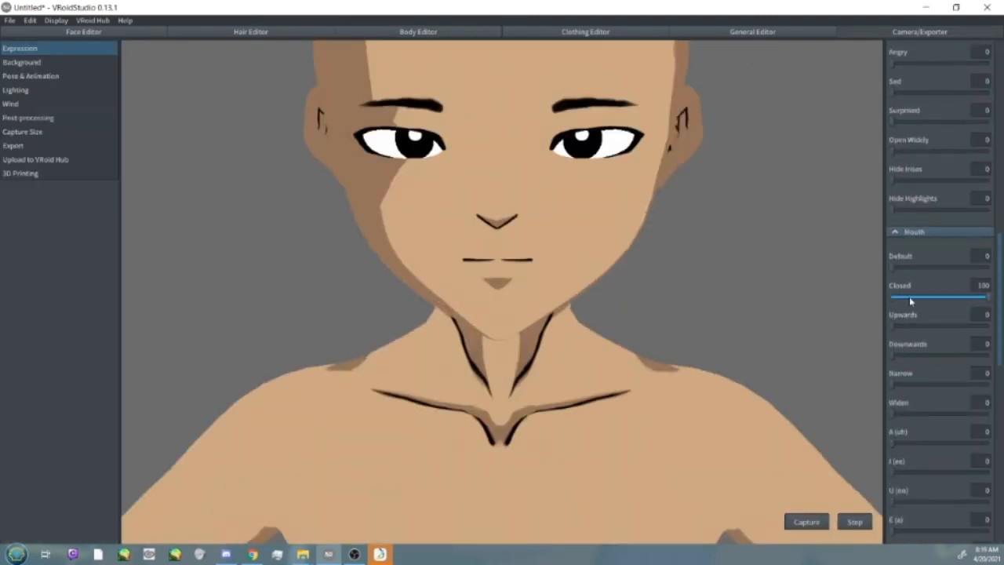
{"action": "left_click", "coordinate": [910, 300]}
{"action": "scroll", "coordinate": [959, 210], "scroll_direction": "up", "scroll_amount": 10}
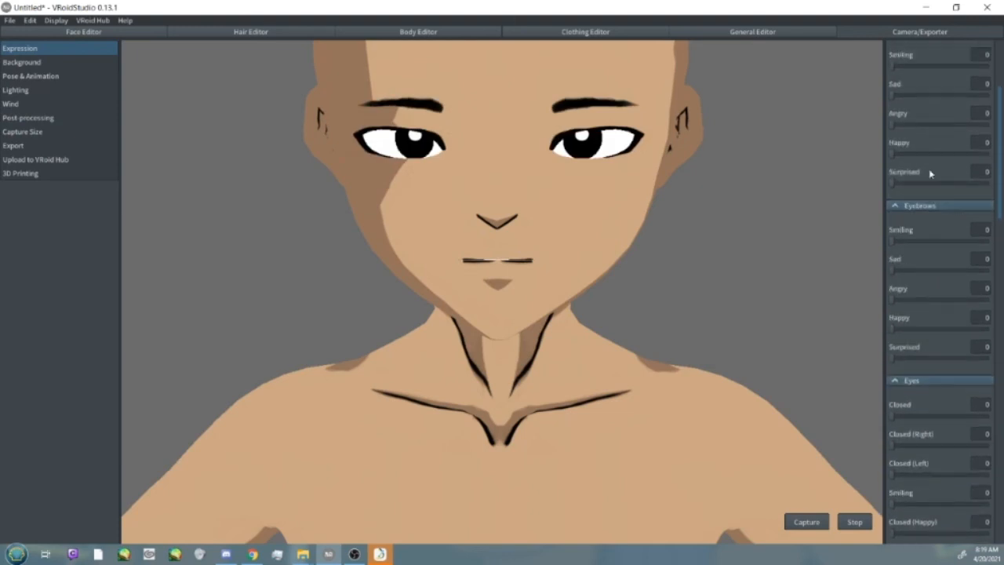
{"action": "scroll", "coordinate": [922, 175], "scroll_direction": "up", "scroll_amount": 4}
- Preview the Smiling base expression at 100, try Sad and Happy, and return them all to 0
{"action": "left_click_drag", "start_coordinate": [902, 240], "coordinate": [987, 239]}
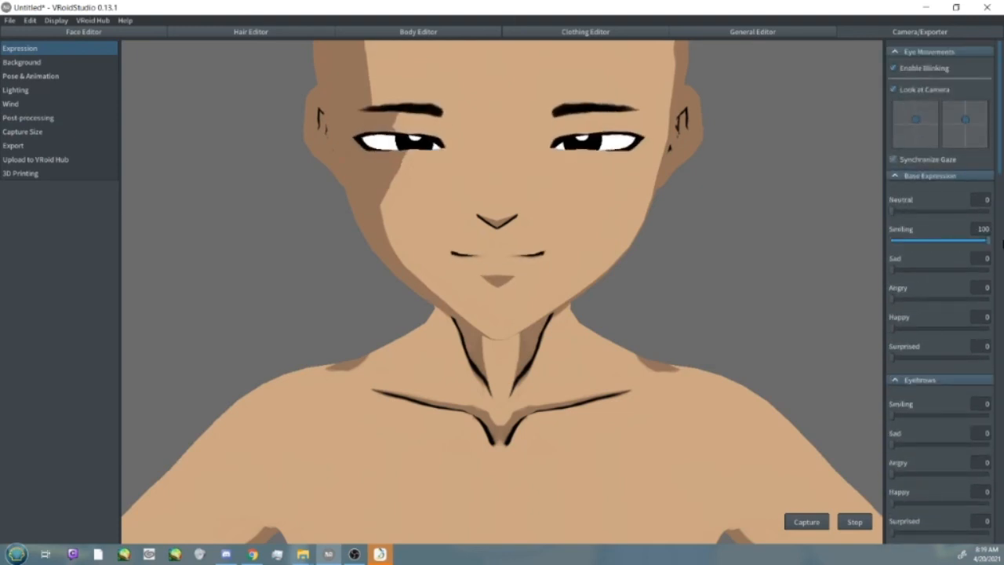
{"action": "scroll", "coordinate": [659, 199], "scroll_direction": "down", "scroll_amount": 3}
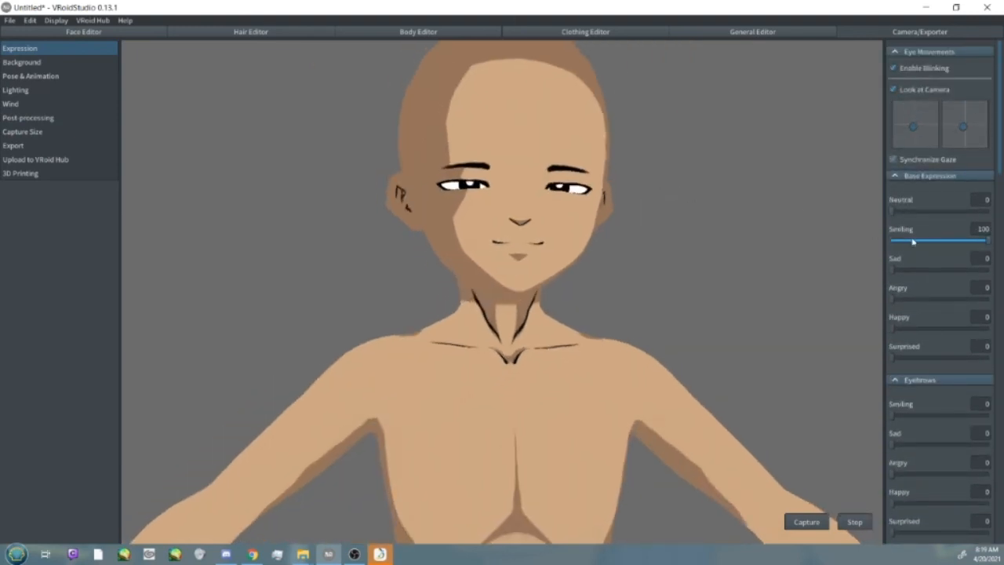
{"action": "left_click_drag", "start_coordinate": [913, 241], "coordinate": [830, 250]}
{"action": "left_click_drag", "start_coordinate": [918, 270], "coordinate": [877, 280]}
{"action": "left_click_drag", "start_coordinate": [913, 328], "coordinate": [806, 332]}
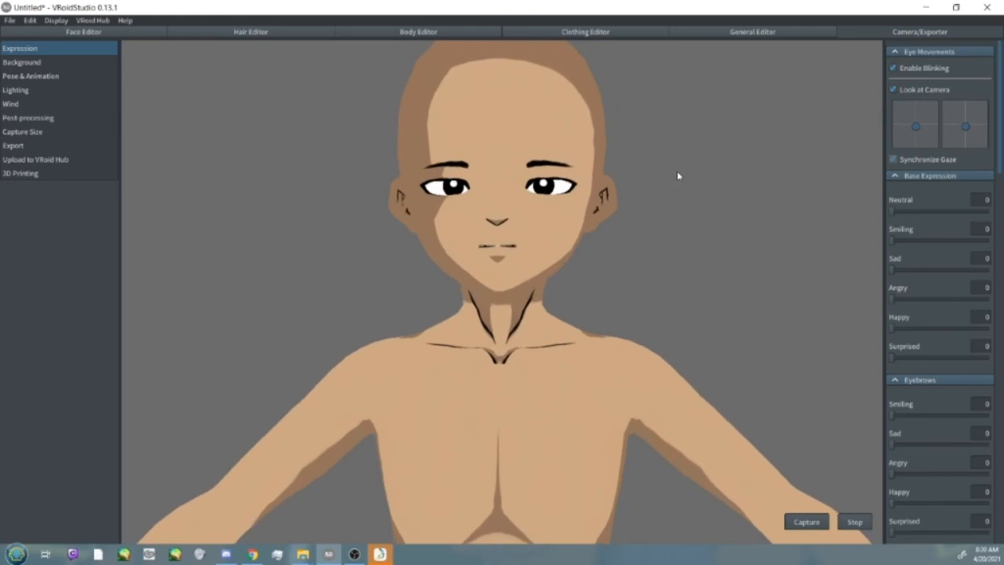
- Examine the painted shading on the back of the character's head, torso and arms
{"action": "right_click_drag", "start_coordinate": [673, 177], "coordinate": [775, 177]}
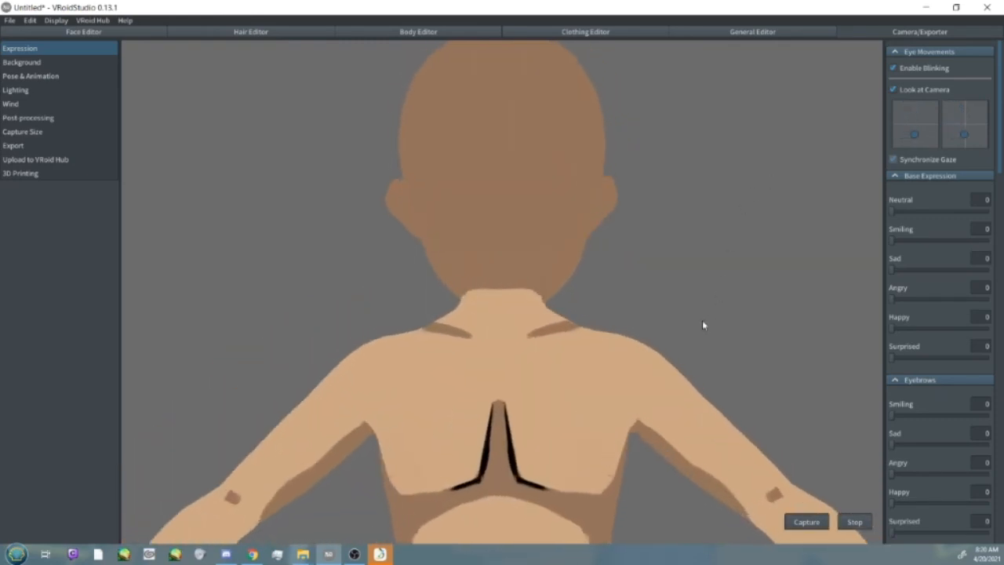
{"action": "middle_click_drag", "start_coordinate": [702, 320], "coordinate": [691, 285]}
{"action": "right_click_drag", "start_coordinate": [690, 285], "coordinate": [704, 291]}
{"action": "right_click_drag", "start_coordinate": [574, 277], "coordinate": [554, 296]}
{"action": "middle_click_drag", "start_coordinate": [518, 317], "coordinate": [534, 266]}
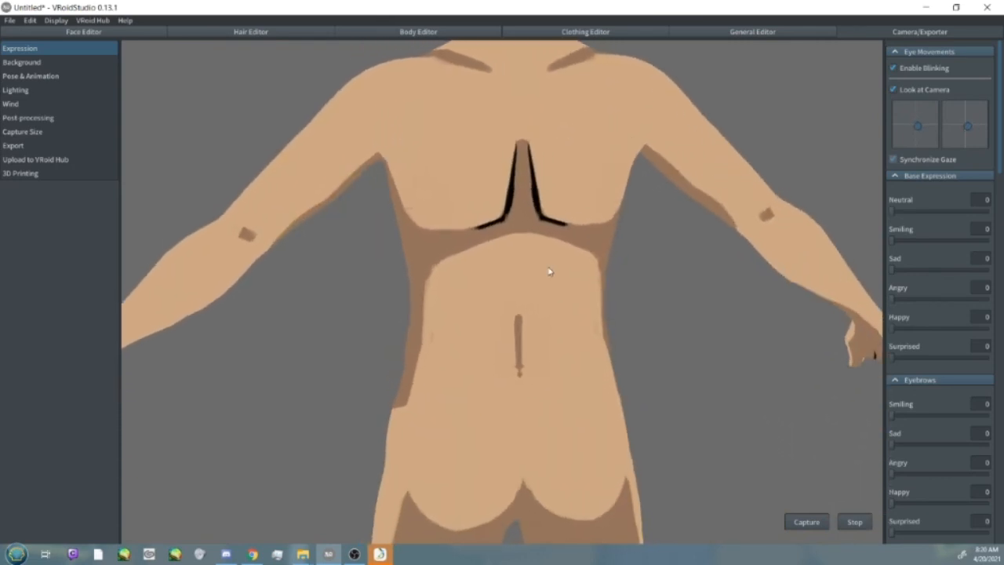
{"action": "right_click_drag", "start_coordinate": [550, 271], "coordinate": [568, 270]}
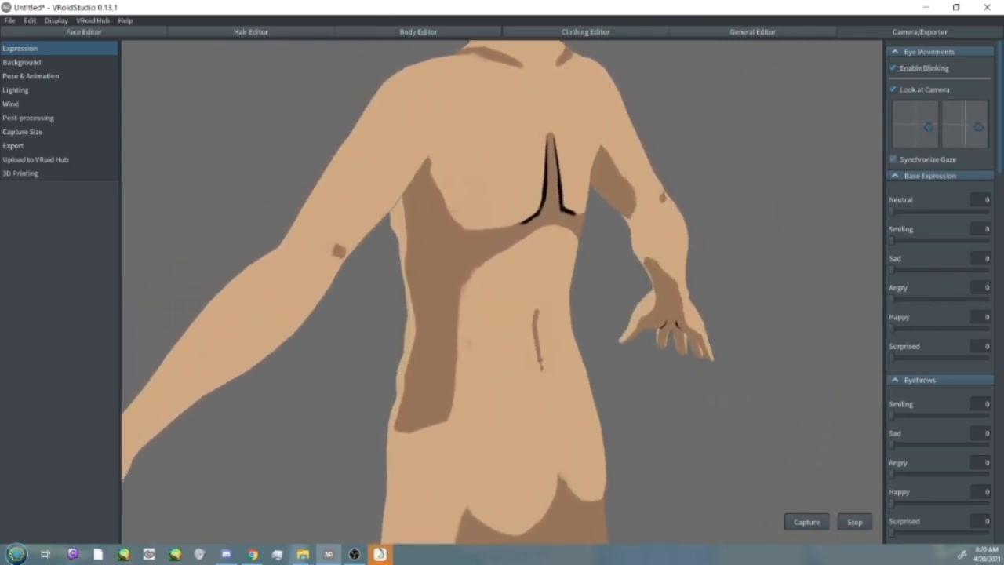